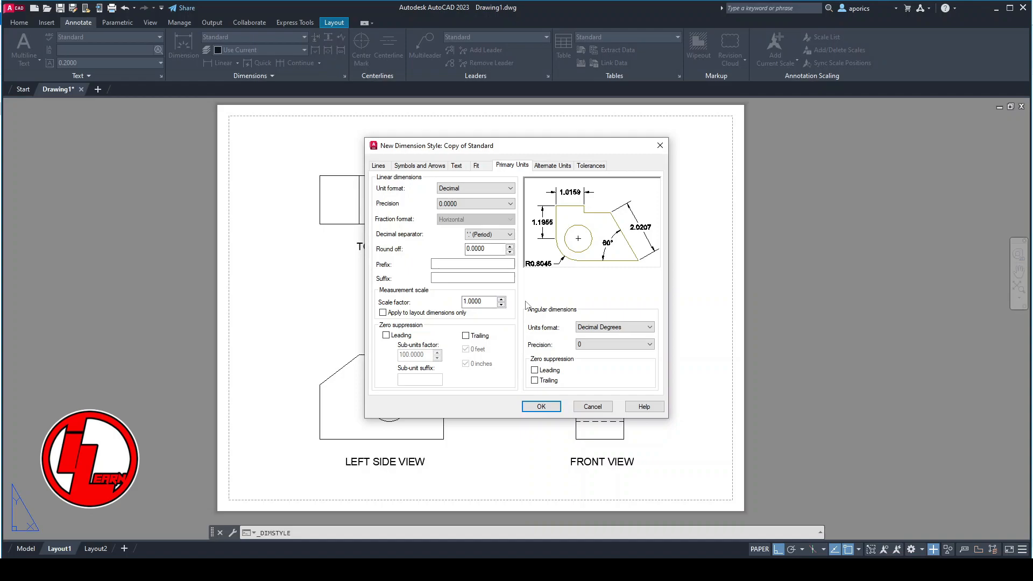
- Set the Copy of Standard dimension style to 0.00 linear precision and an overall scale of 0.4, then save it
left_click(473, 203)
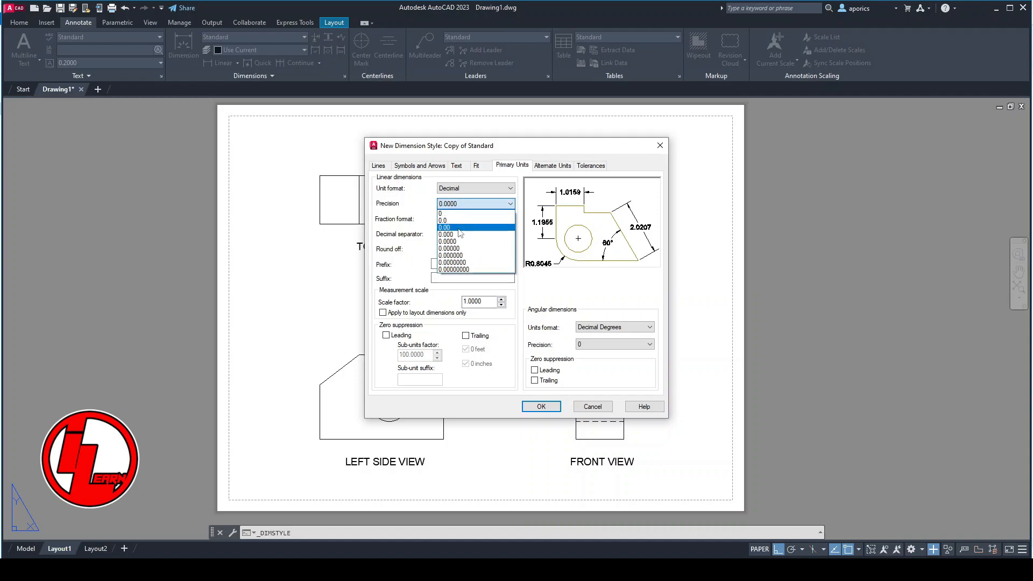
left_click(460, 227)
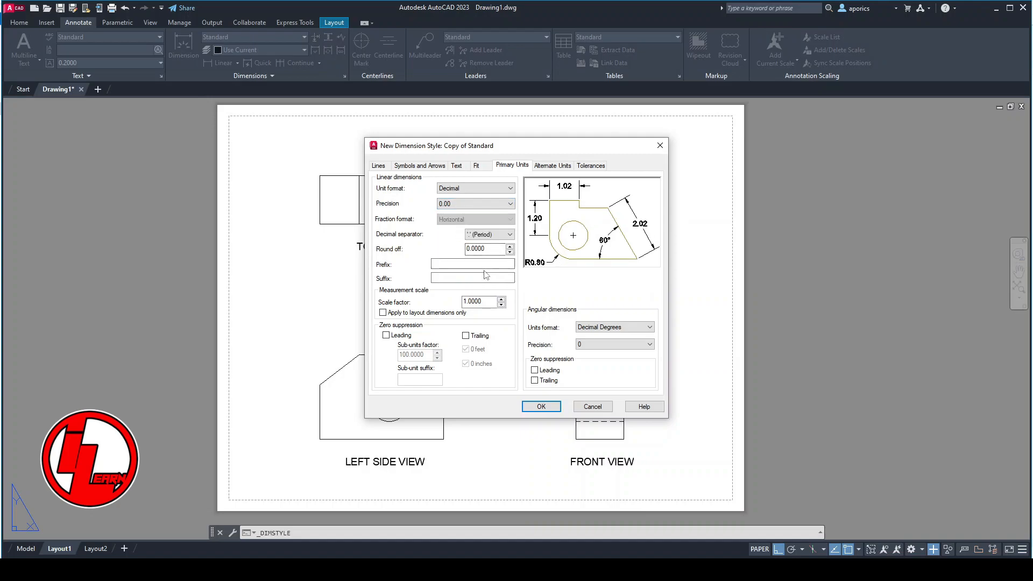
left_click(477, 167)
double_click(645, 310)
type("0.4")
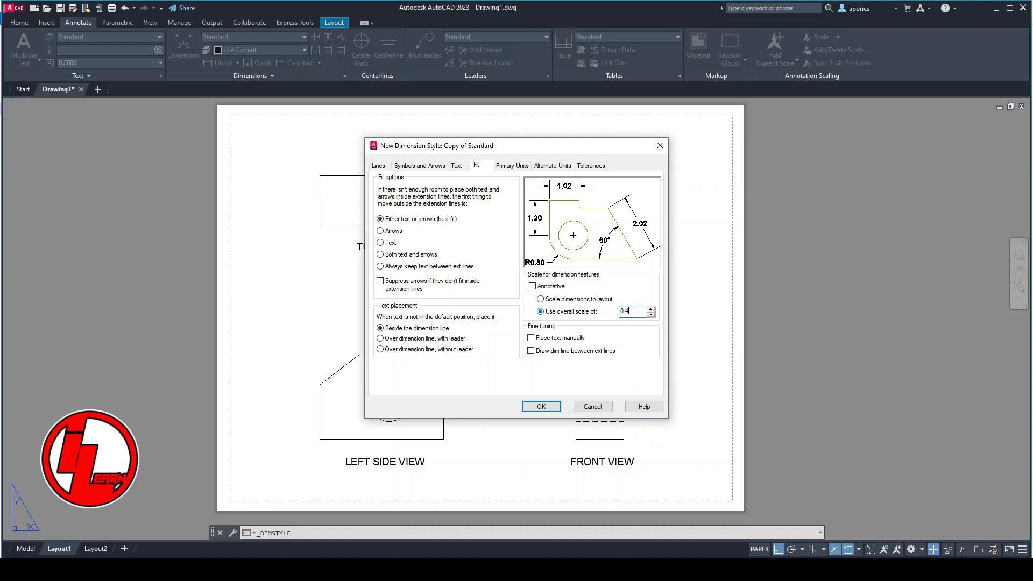
left_click(559, 407)
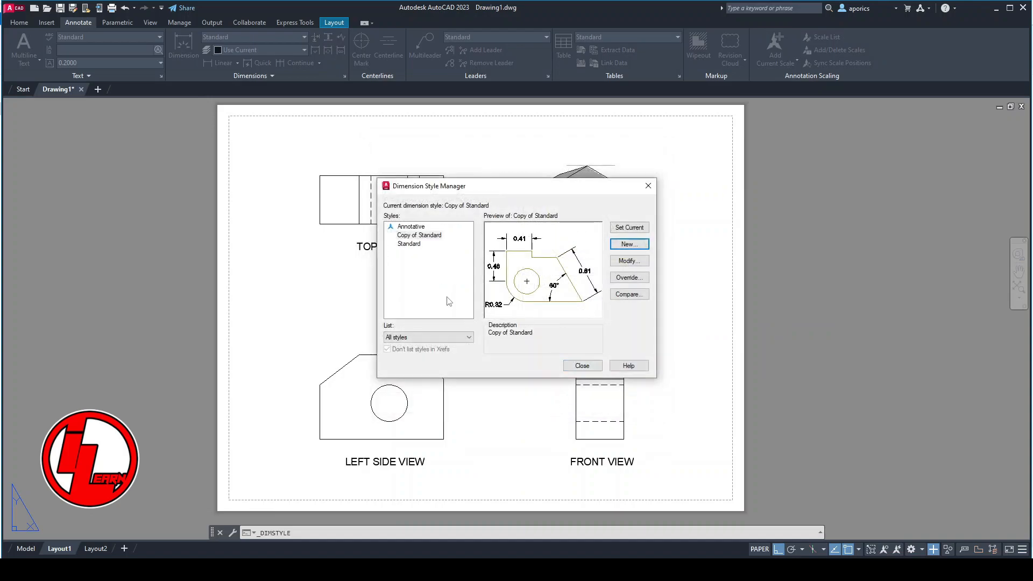
left_click(582, 365)
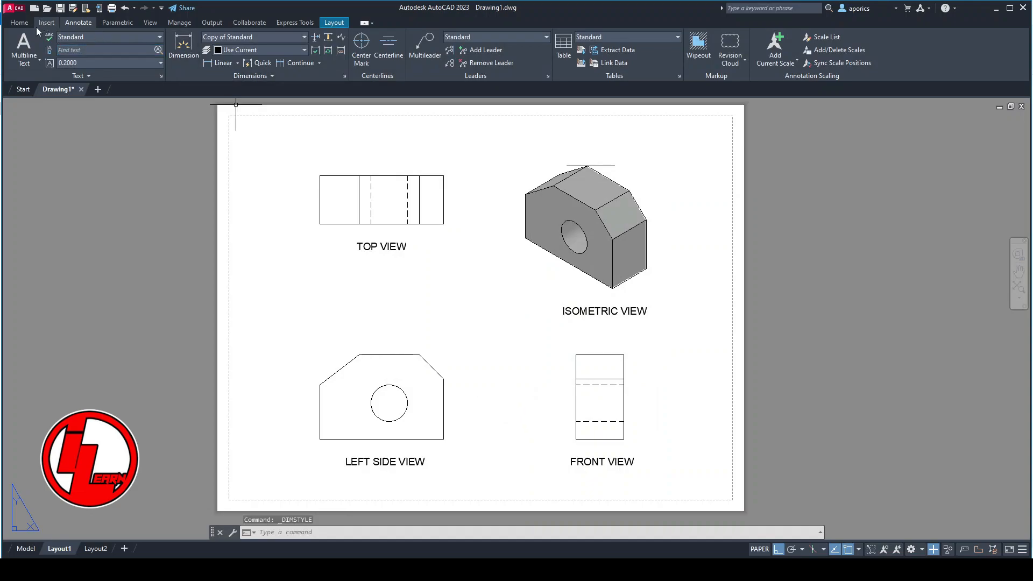
- Make the Dimensions layer current
left_click(19, 22)
left_click(467, 39)
left_click(474, 75)
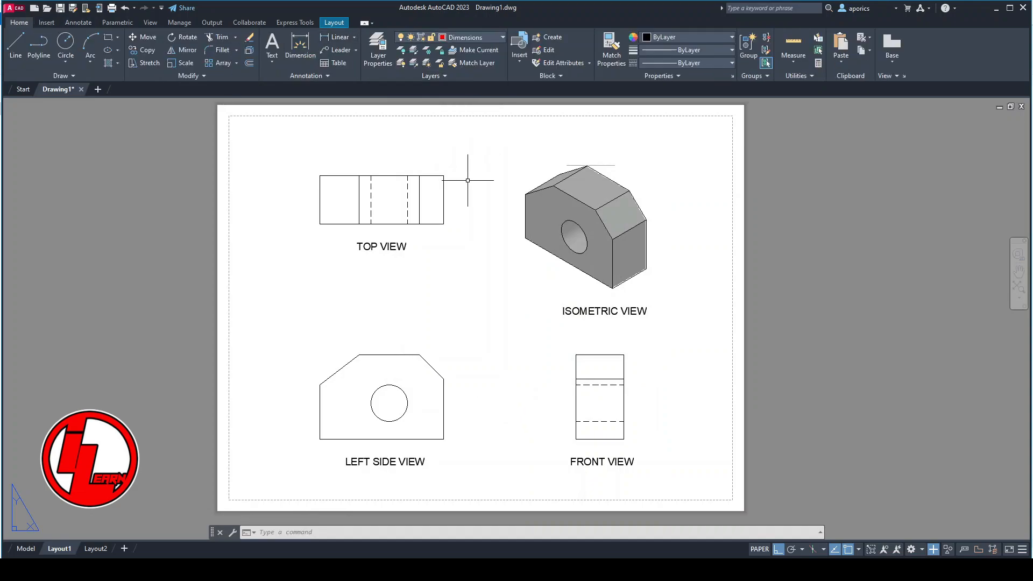
- Add a diameter dimension to the circle in the left side view, with its text outside the circle at the upper left
scroll(467, 416, "up", 4)
middle_click_drag(464, 417, 611, 369)
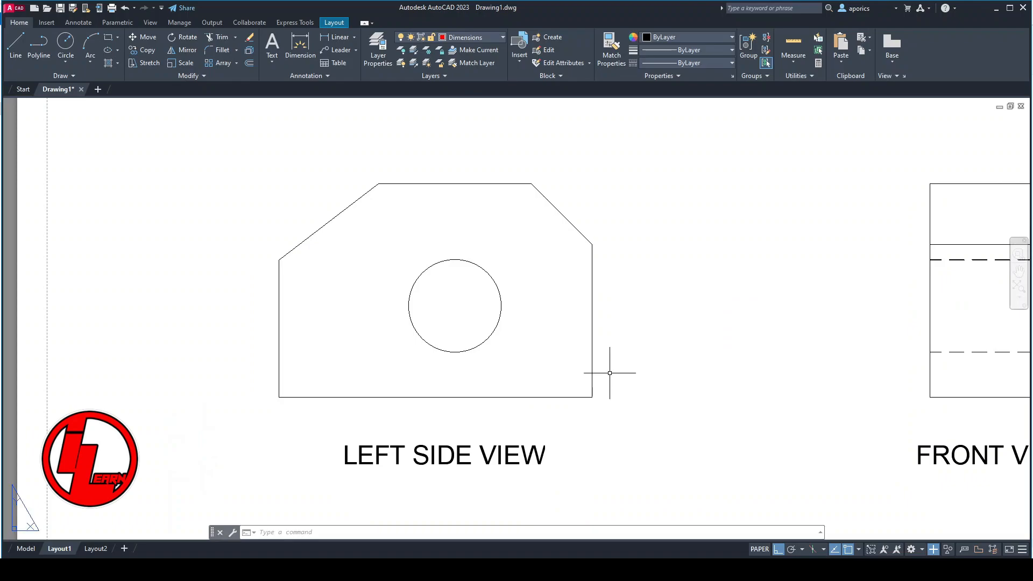
left_click(300, 49)
left_click(425, 270)
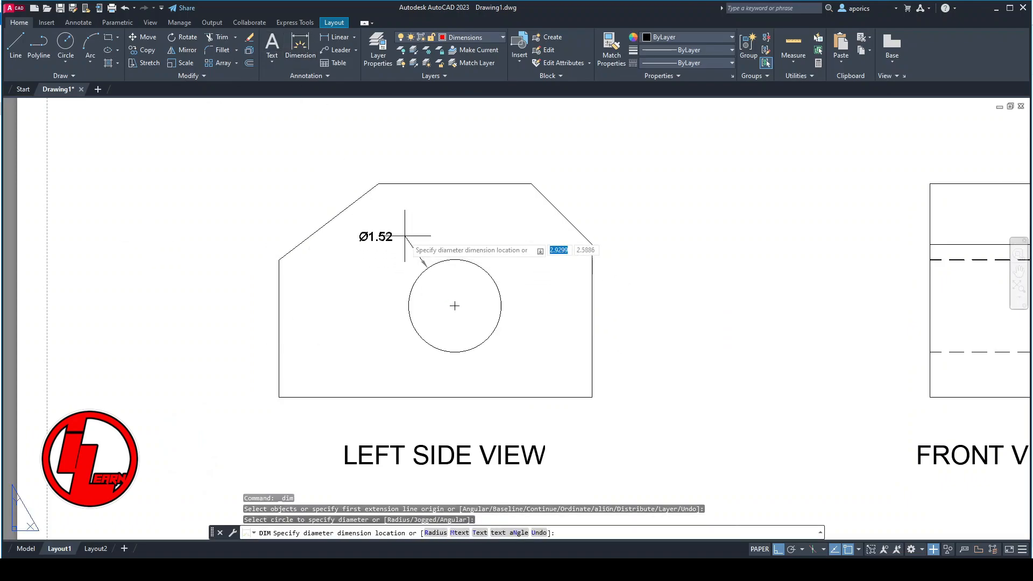
left_click(397, 235)
- Dimension the right vertical edge and the overall height of the left side view, stacking both to the right of the outline
left_click(592, 244)
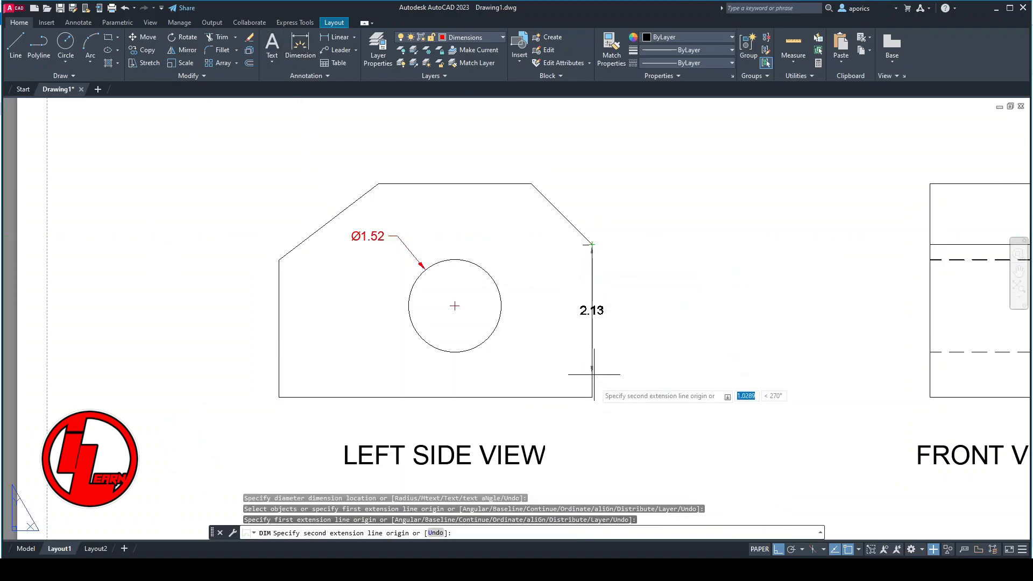
left_click(593, 397)
left_click(670, 393)
left_click(532, 184)
left_click(592, 397)
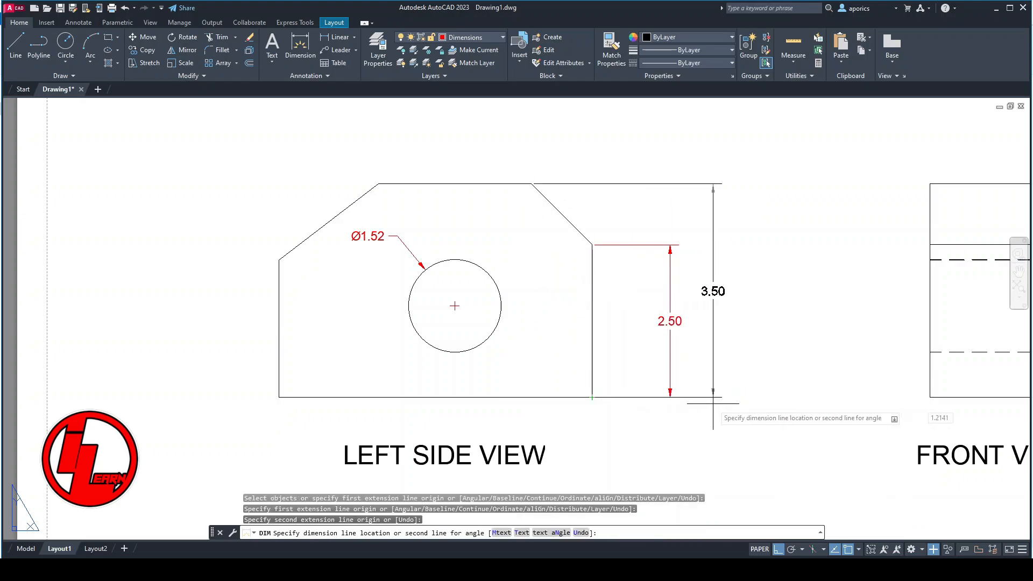
left_click(712, 291)
- Dimension the left vertical edge of the left side view and its overall width above the outline
left_click(279, 293)
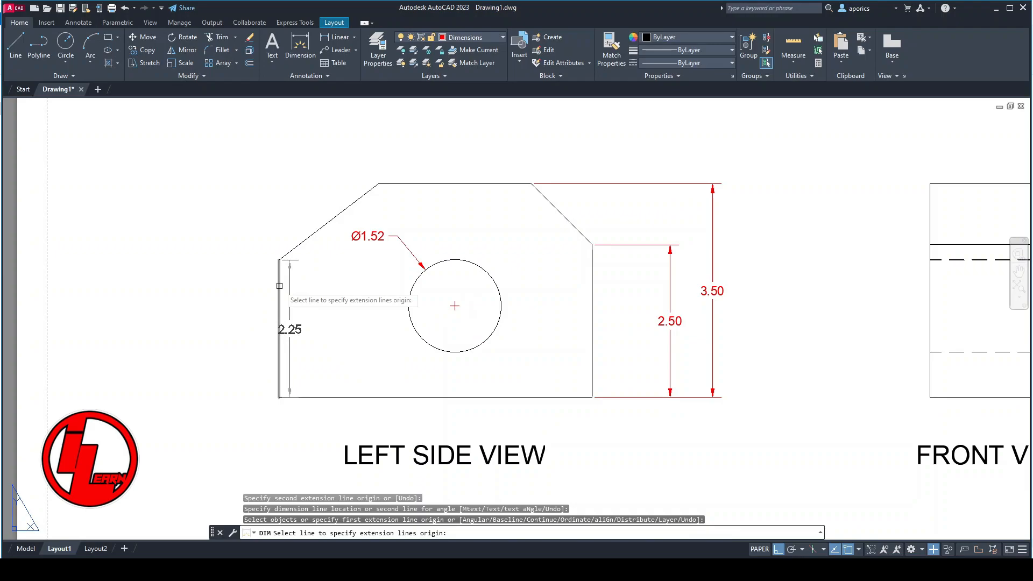
left_click(229, 315)
middle_click_drag(454, 305, 450, 369)
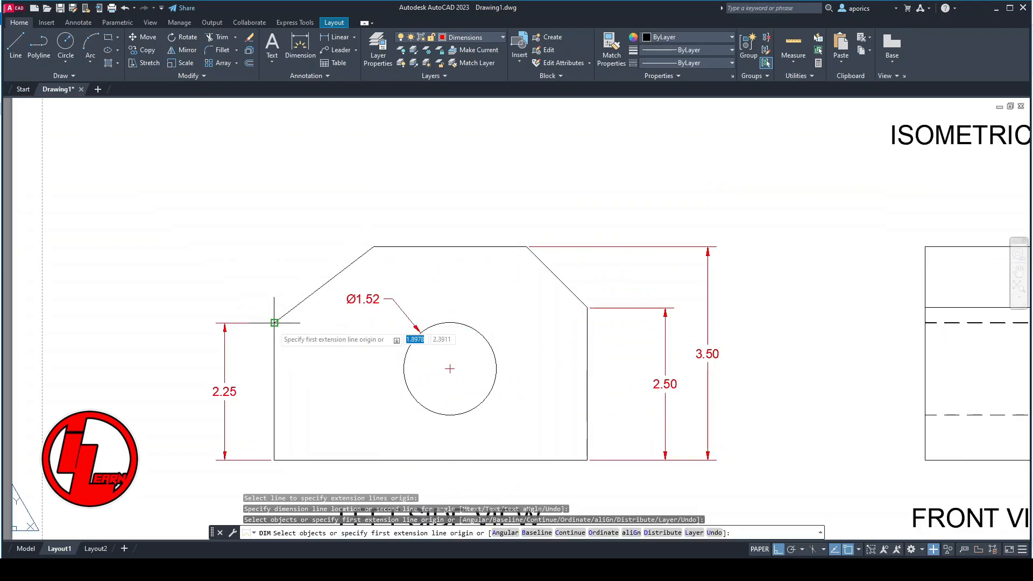
left_click(274, 323)
left_click(586, 309)
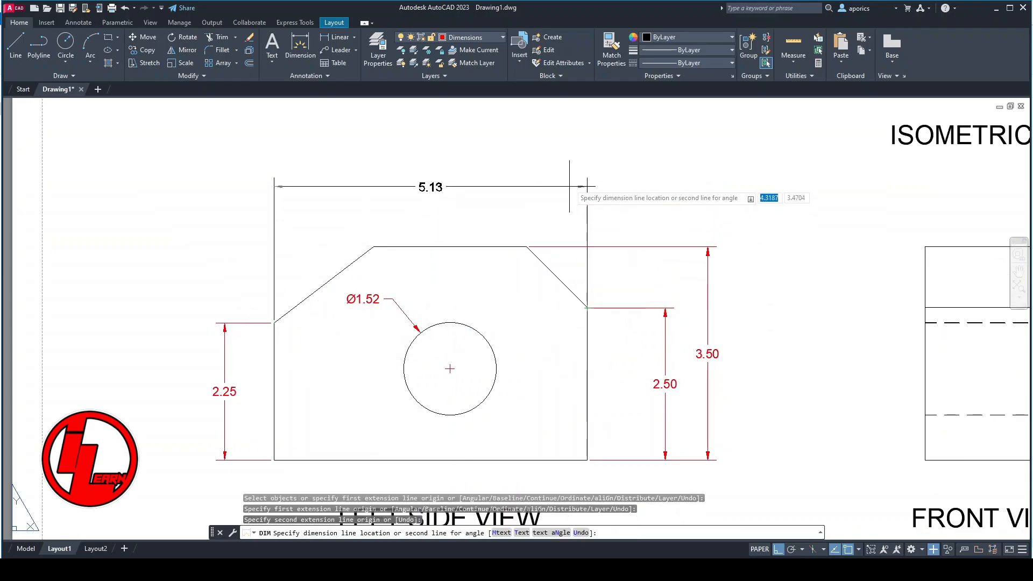
left_click(559, 141)
- Dimension the horizontal length of the left sloped edge, placing it below the overall width dimension
left_click(274, 322)
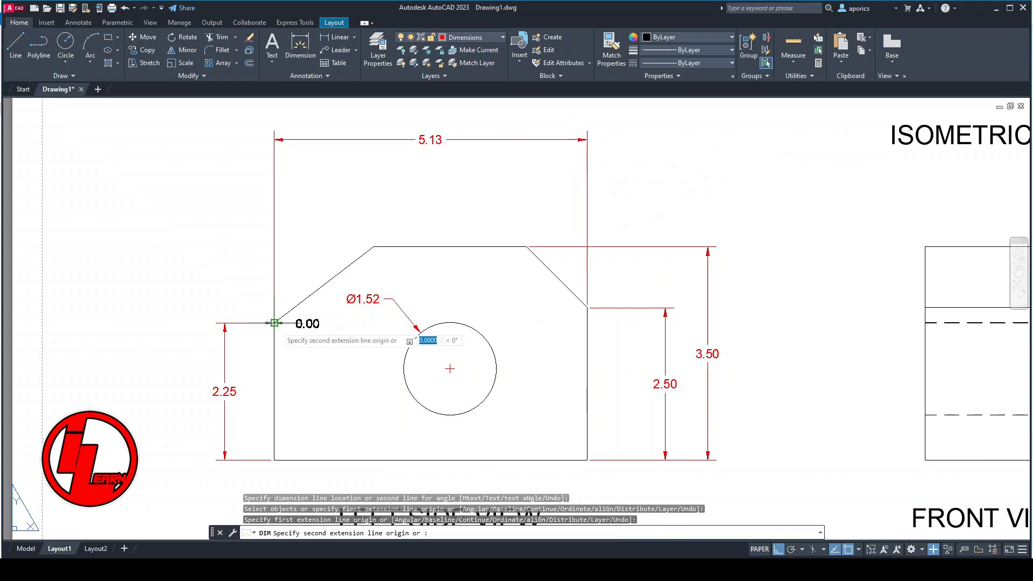
left_click(373, 247)
left_click(376, 212)
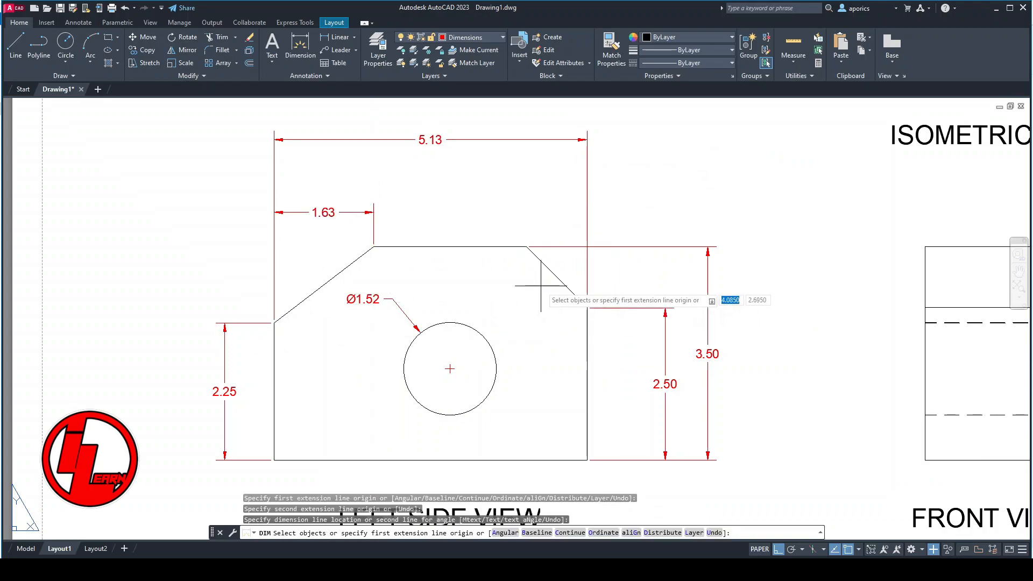
- Add an angular dimension between the right sloped edge and the top edge, and move its text between the arrows
left_click(554, 275)
left_click(498, 247)
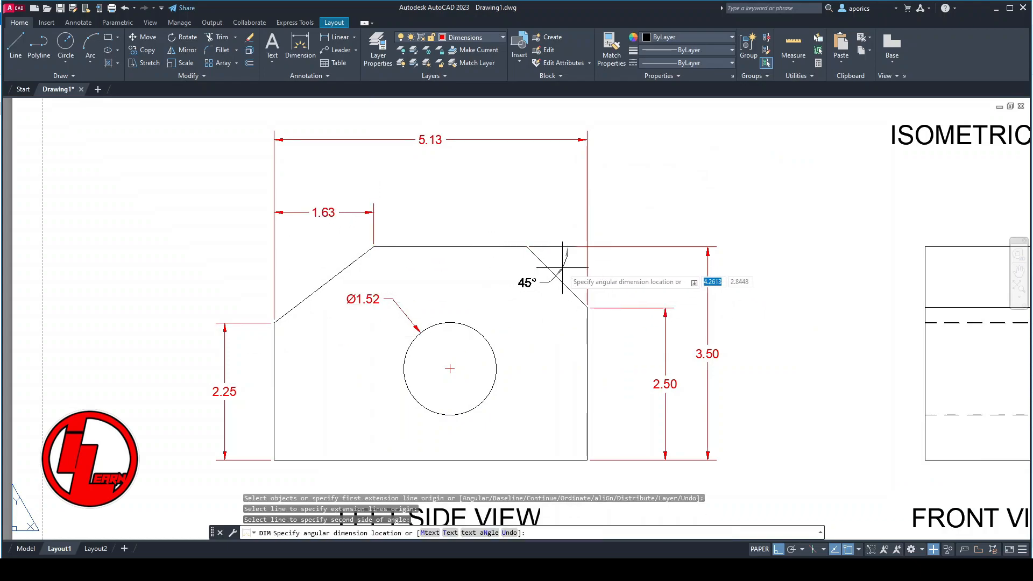
left_click(565, 264)
key("Escape")
left_click(527, 283)
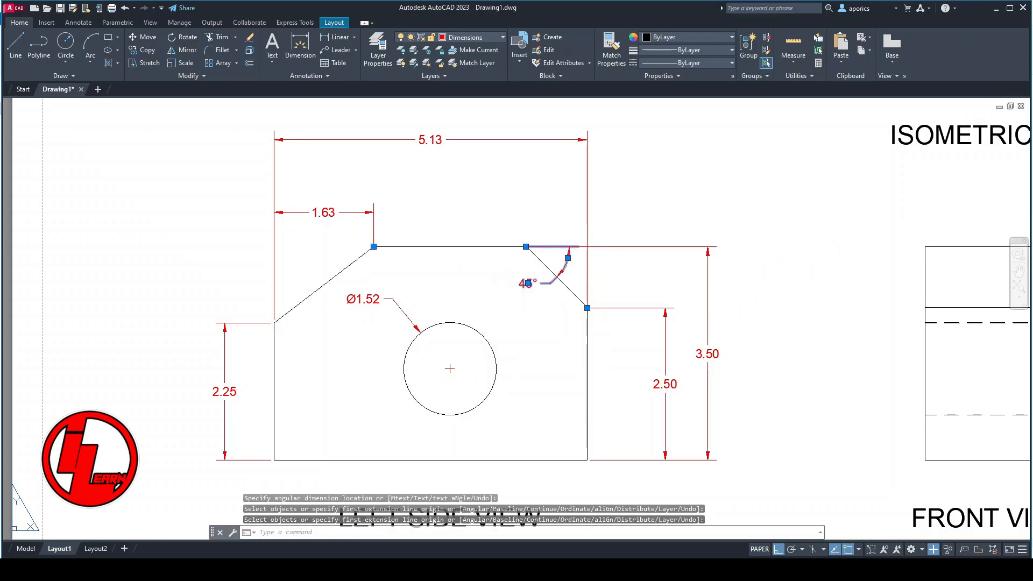
left_click(527, 283)
left_click(565, 264)
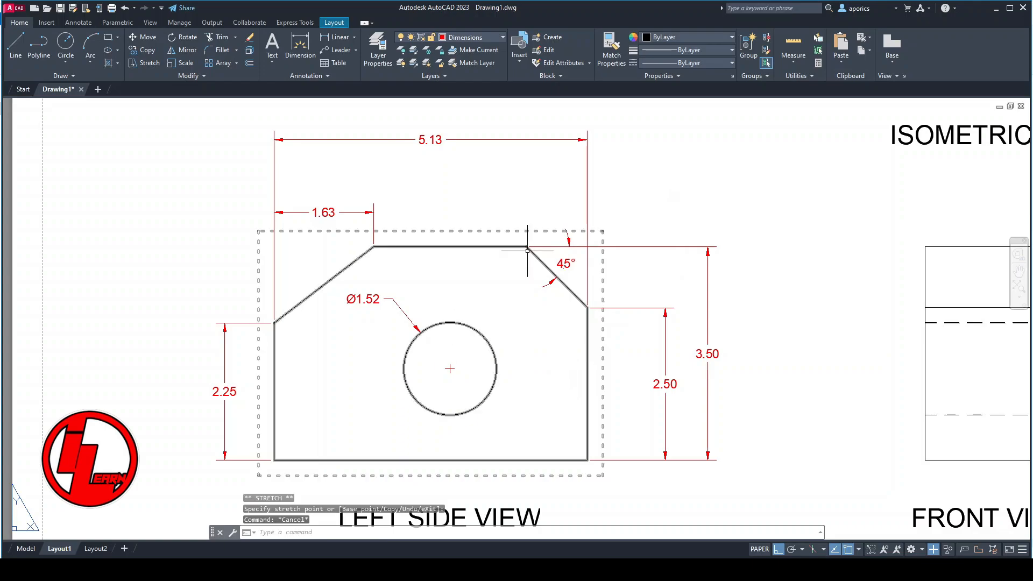
- Add a center mark to the circle in the left side view
left_click(78, 22)
left_click(362, 48)
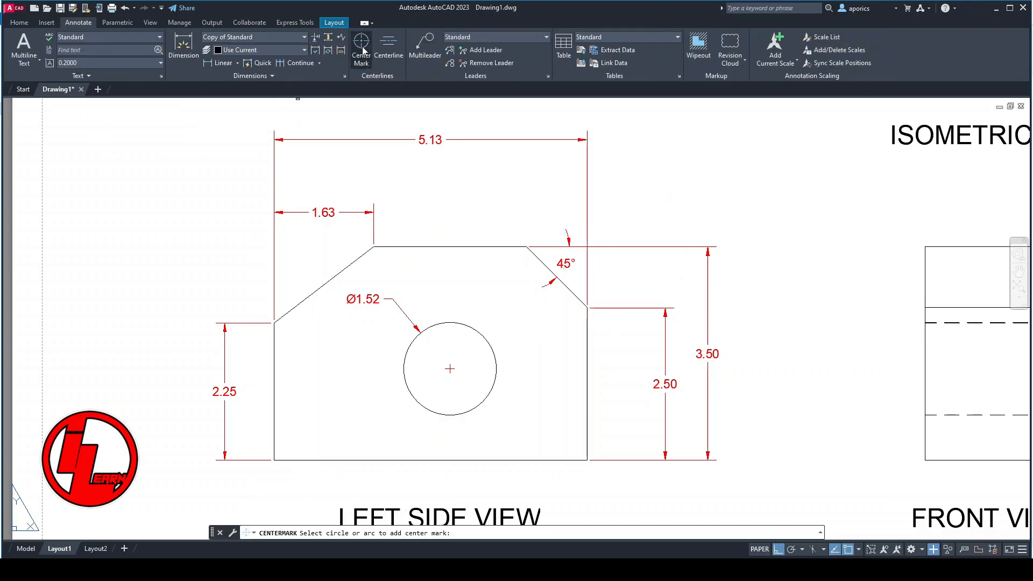
left_click(488, 339)
key("Escape")
- Stretch the center mark's lines past the top, right and left edges of the outline and down to near its bottom edge
left_click(450, 349)
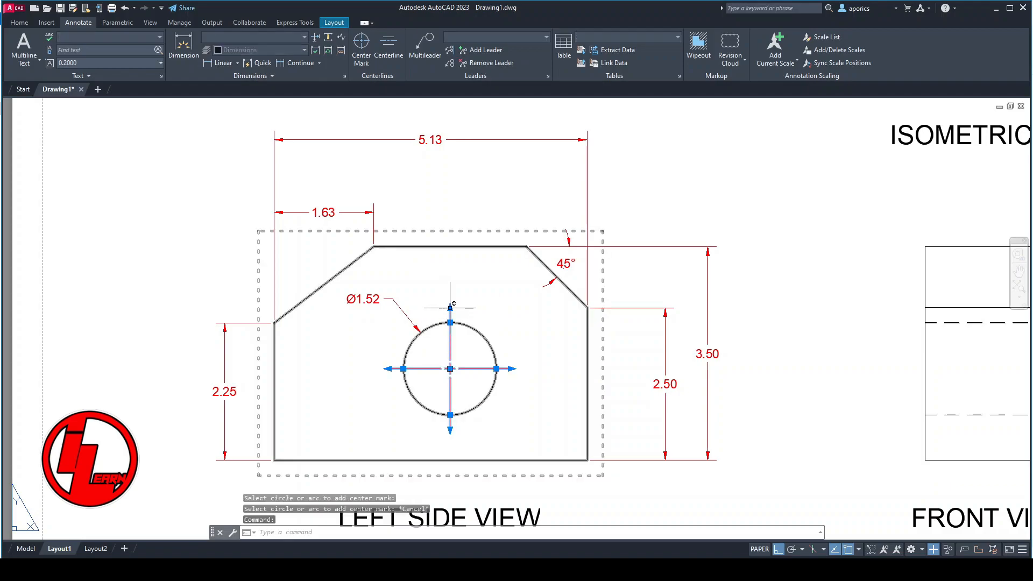
left_click(450, 323)
left_click(457, 226)
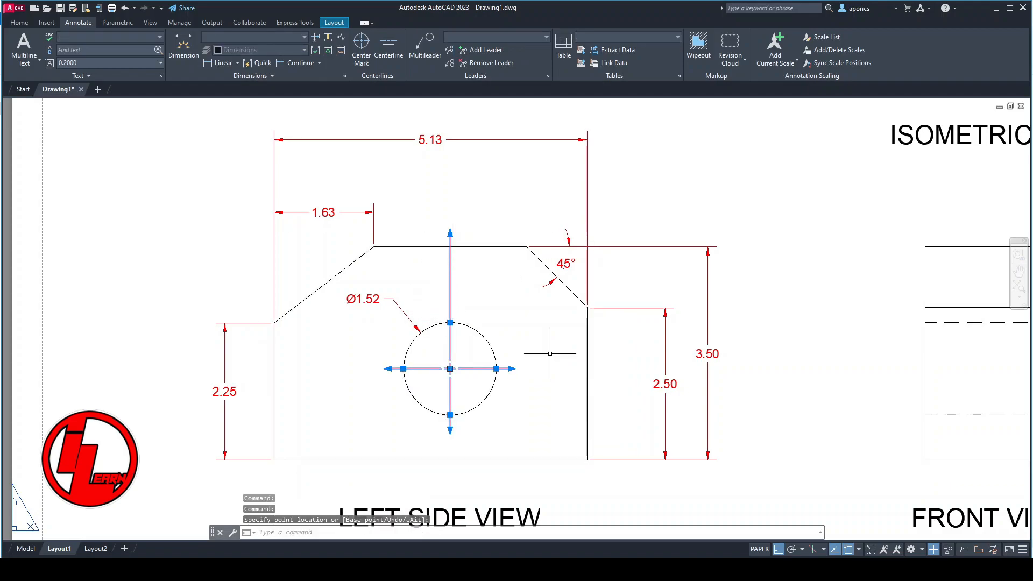
left_click(496, 368)
left_click(605, 363)
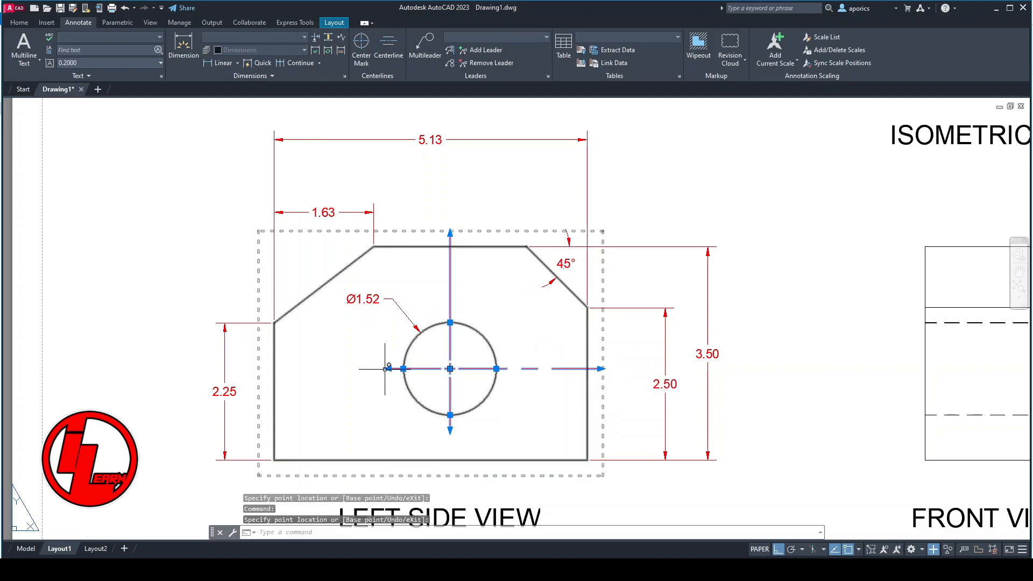
left_click(403, 368)
left_click(259, 369)
left_click(449, 415)
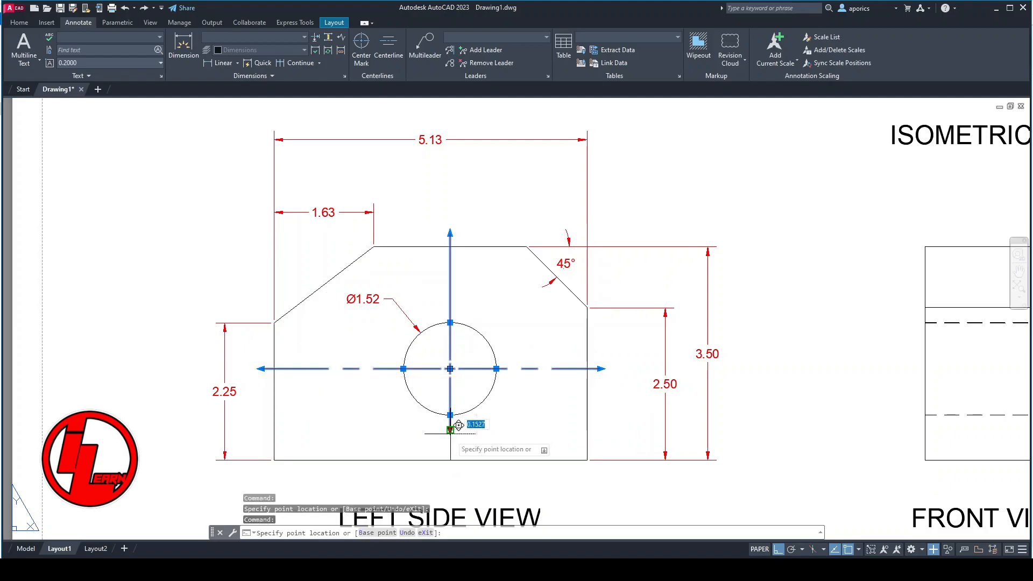
left_click(452, 457)
key("Escape")
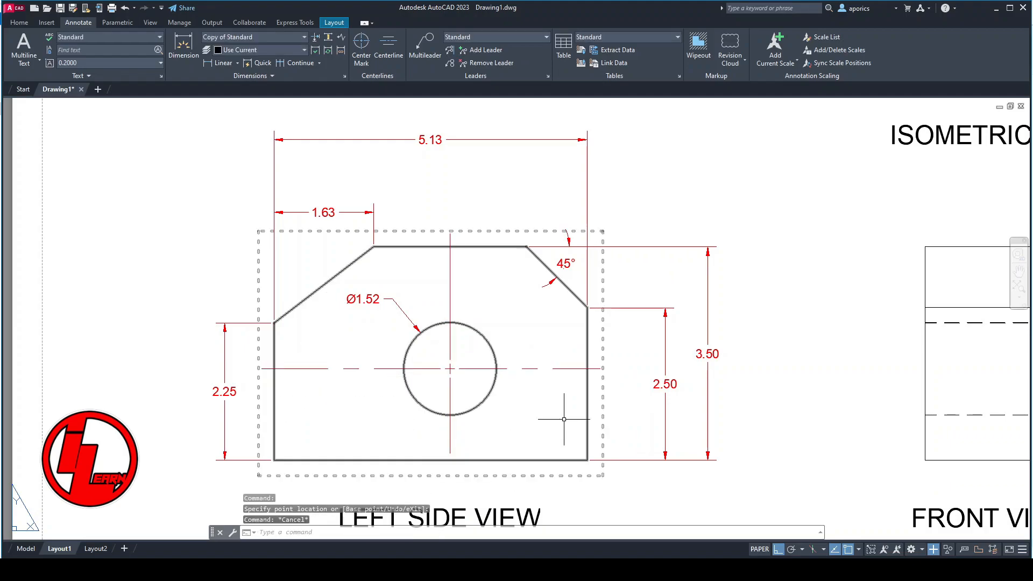
- Set the center mark's linetype scale to 0.4
left_click(452, 350)
right_click(450, 321)
left_click(485, 290)
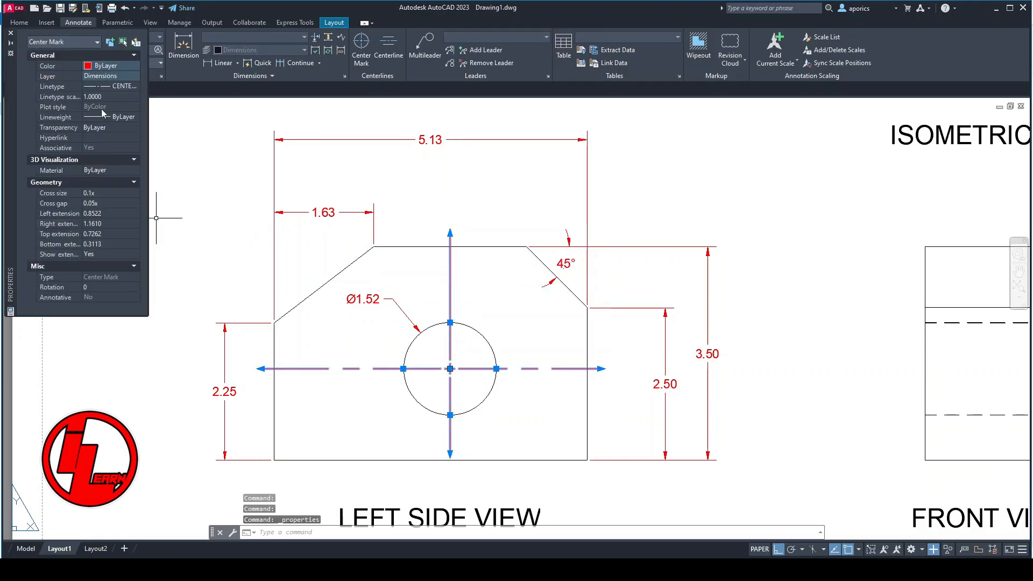
type("0.4")
key("Return")
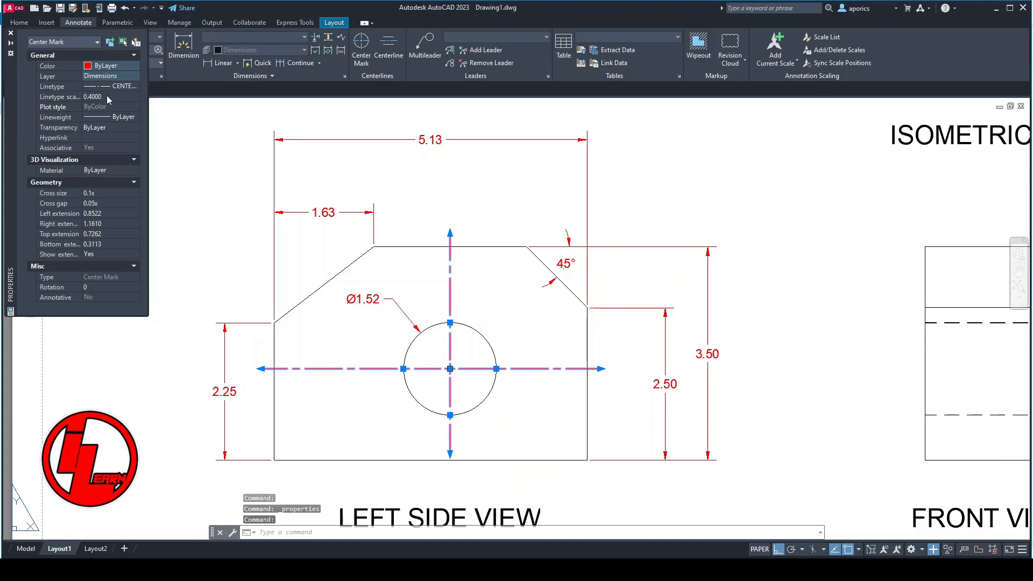
left_click(10, 33)
key("Escape")
- Dimension the hole center's horizontal distance from the left edge and its height above the bottom edge in the left side view
left_click(184, 46)
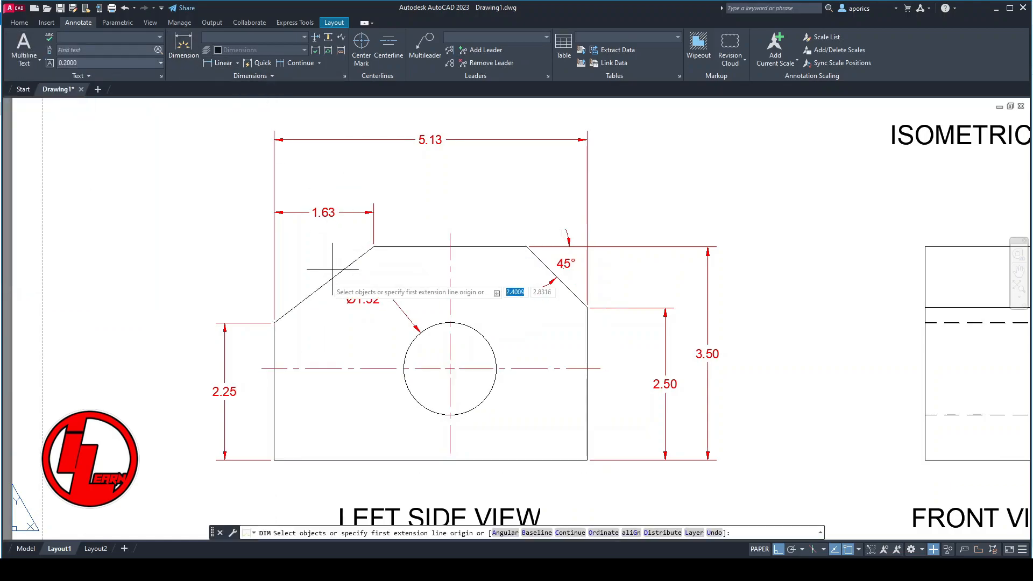
left_click(274, 322)
left_click(450, 233)
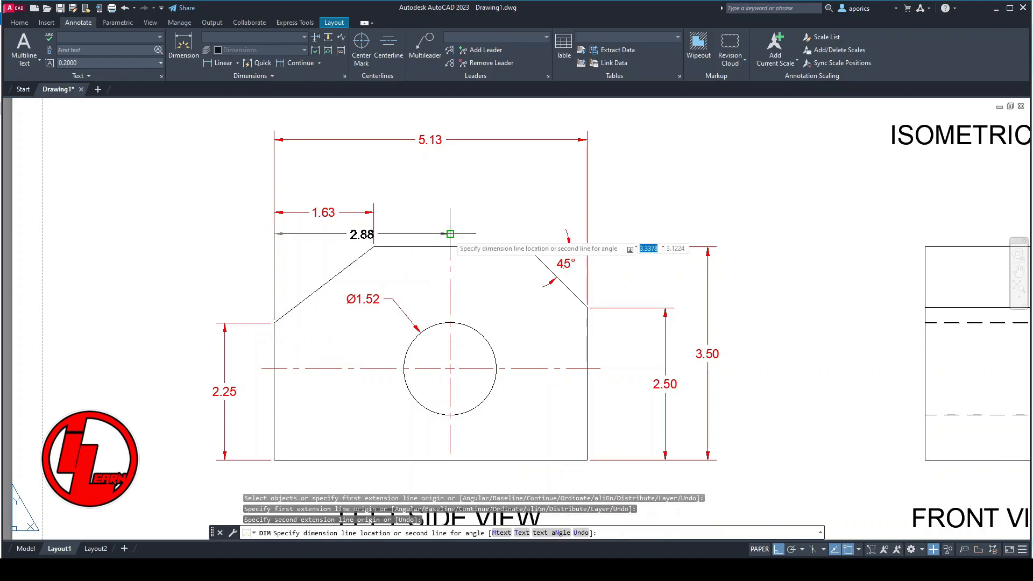
left_click(459, 176)
left_click(600, 369)
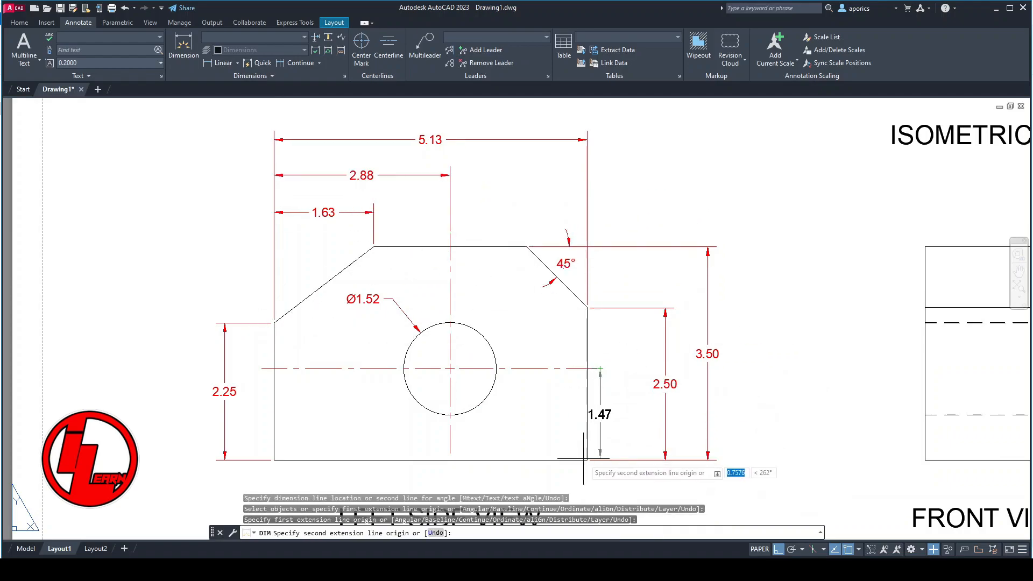
left_click(586, 460)
left_click(632, 444)
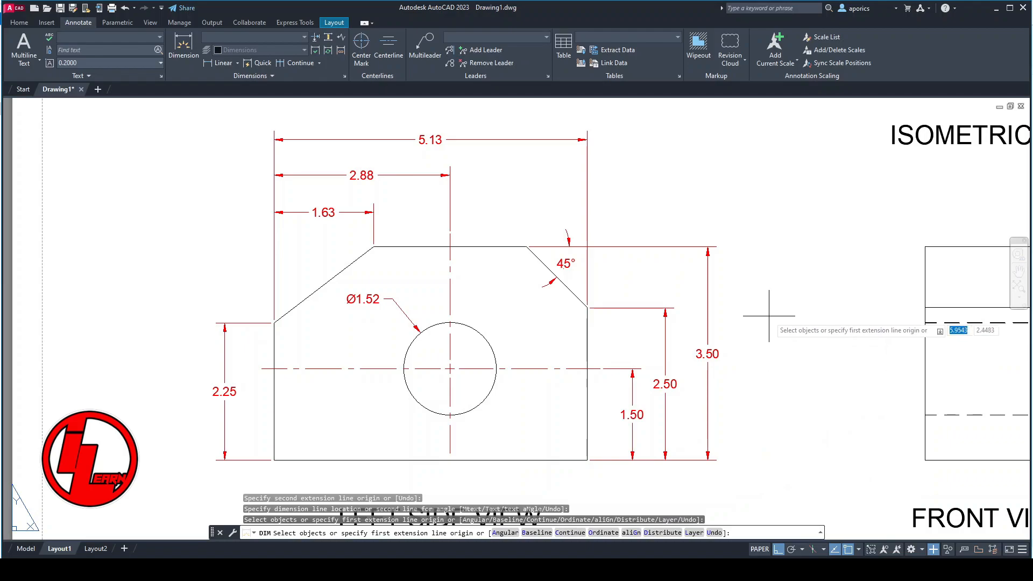
- Dimension the top view's depth on its left side and its overall width above the outline
middle_click_drag(724, 205, 715, 367)
middle_click_drag(638, 227, 652, 496)
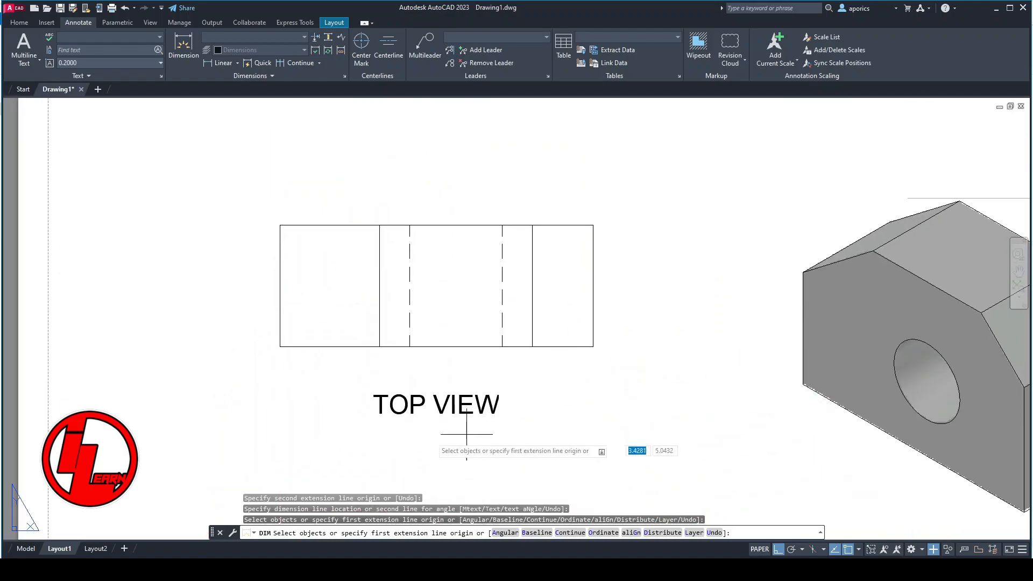
left_click(280, 225)
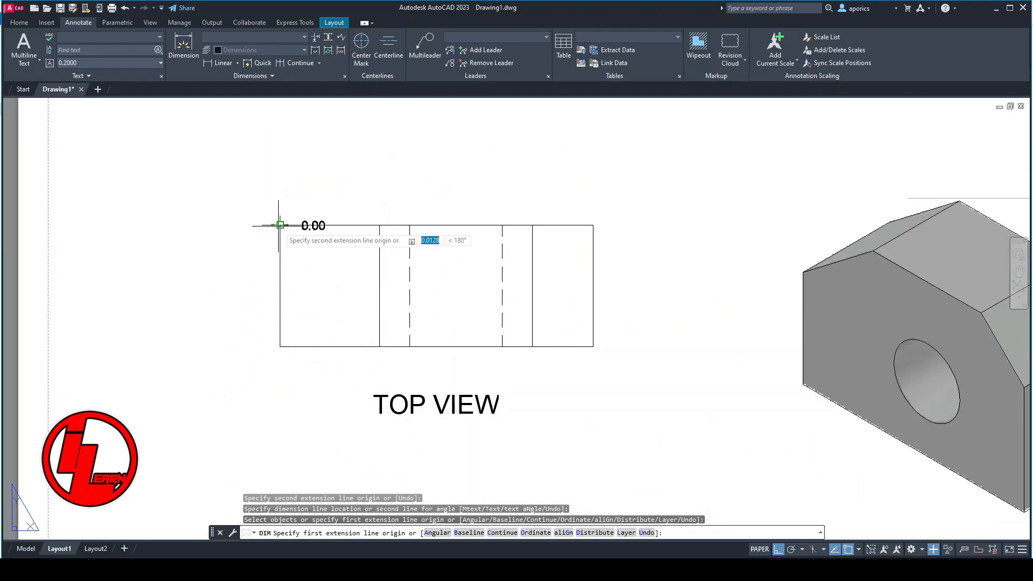
left_click(279, 347)
left_click(228, 341)
left_click(280, 226)
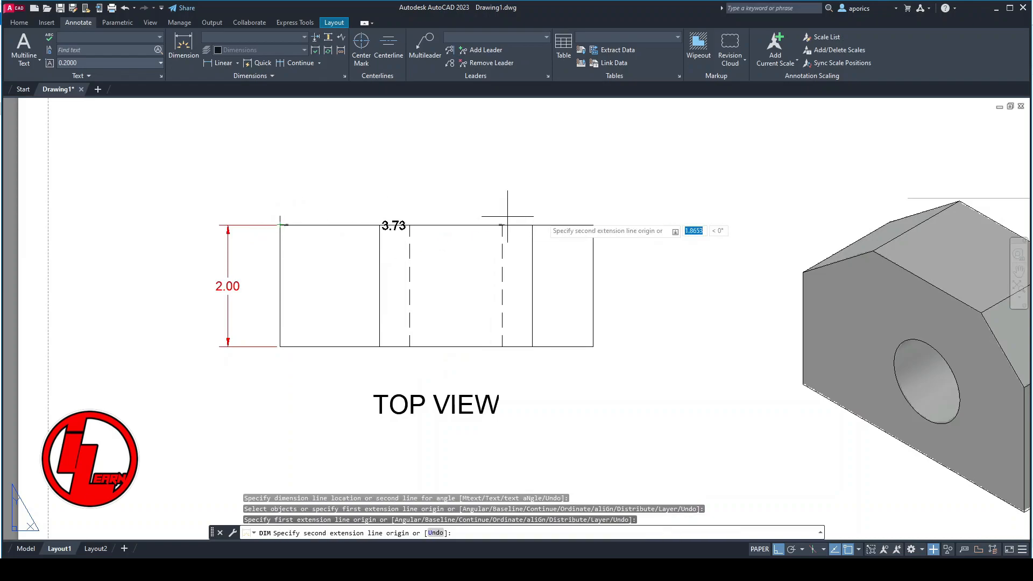
left_click(593, 225)
left_click(590, 184)
- Dimension the front view's width above its top edge
middle_click_drag(627, 334, 652, 218)
middle_click_drag(754, 459, 339, 115)
left_click(542, 229)
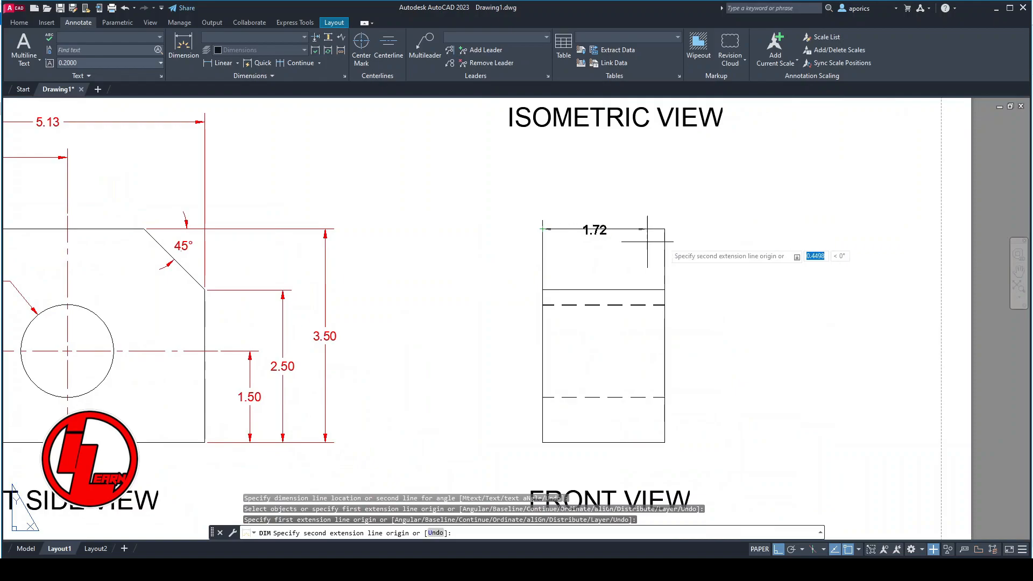
left_click(664, 229)
left_click(666, 193)
- Finish the front view's width dimension above its outline and dimension its overall height on its right side
left_click(665, 229)
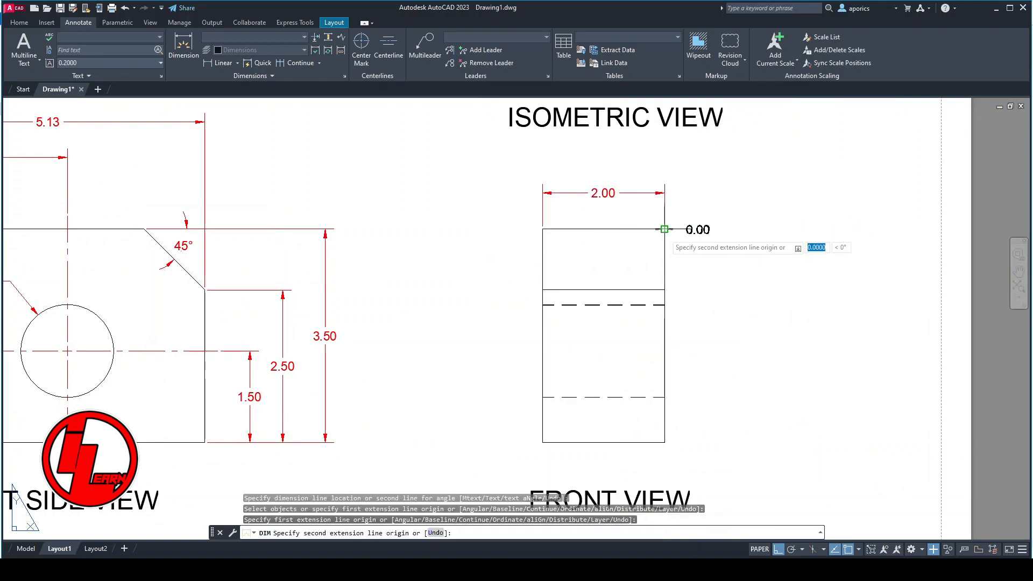
left_click(665, 442)
left_click(708, 441)
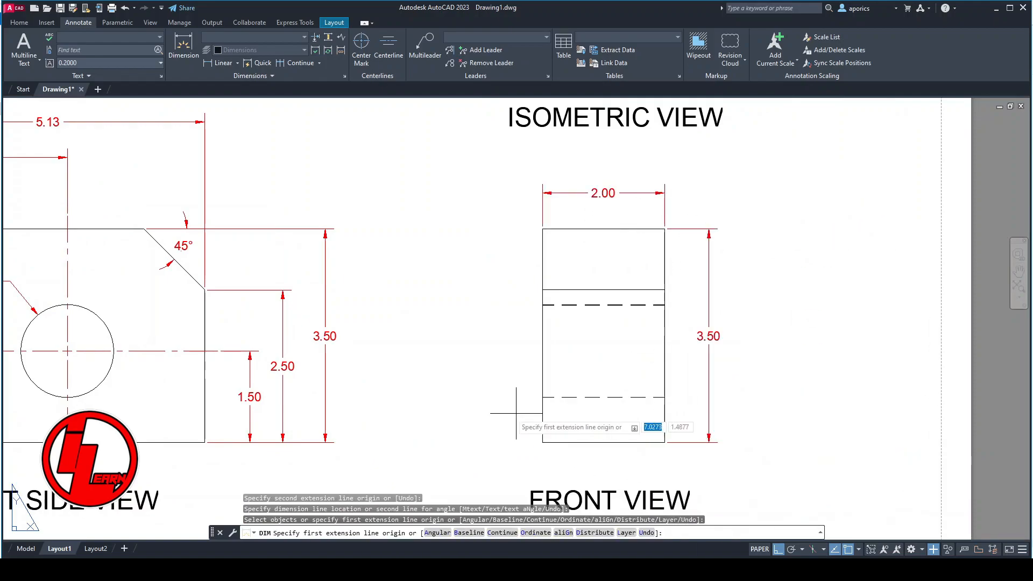
scroll(476, 422, "down", 2)
middle_click_drag(476, 422, 578, 432)
scroll(585, 371, "down", 2)
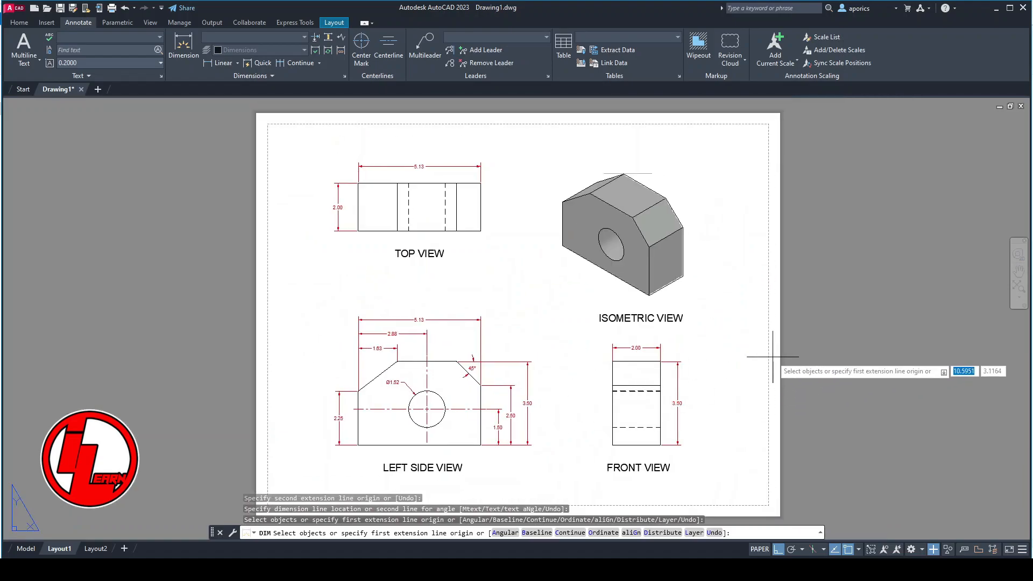
key("Return")
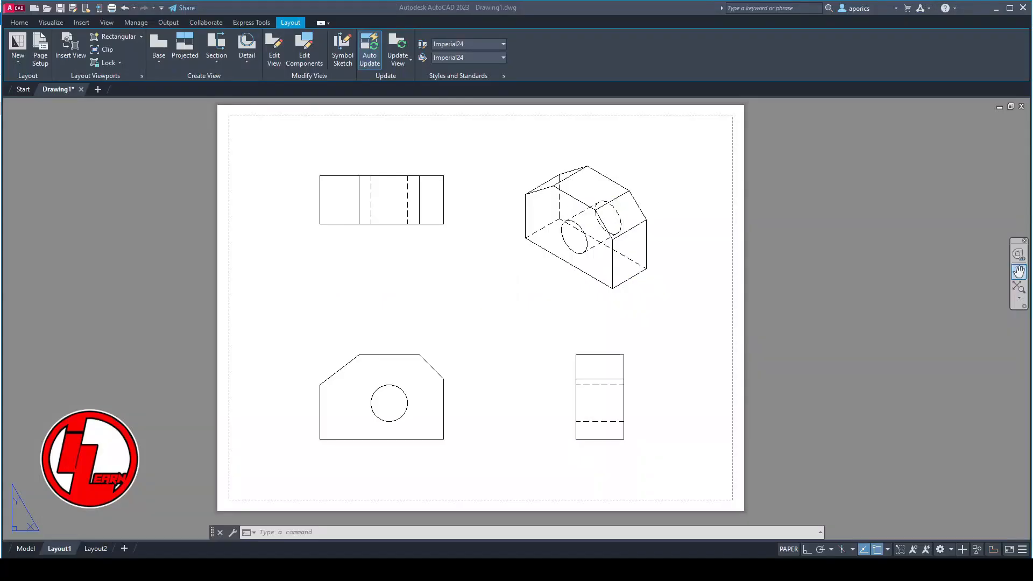
- Change the isometric view's display style to Shaded with visible lines
left_click(631, 261)
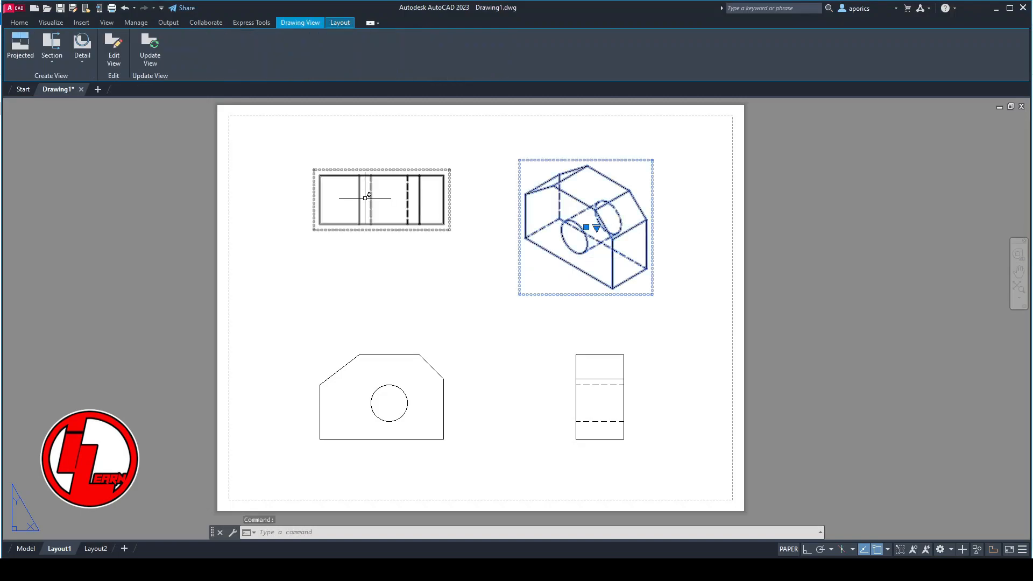
left_click(113, 57)
left_click(80, 51)
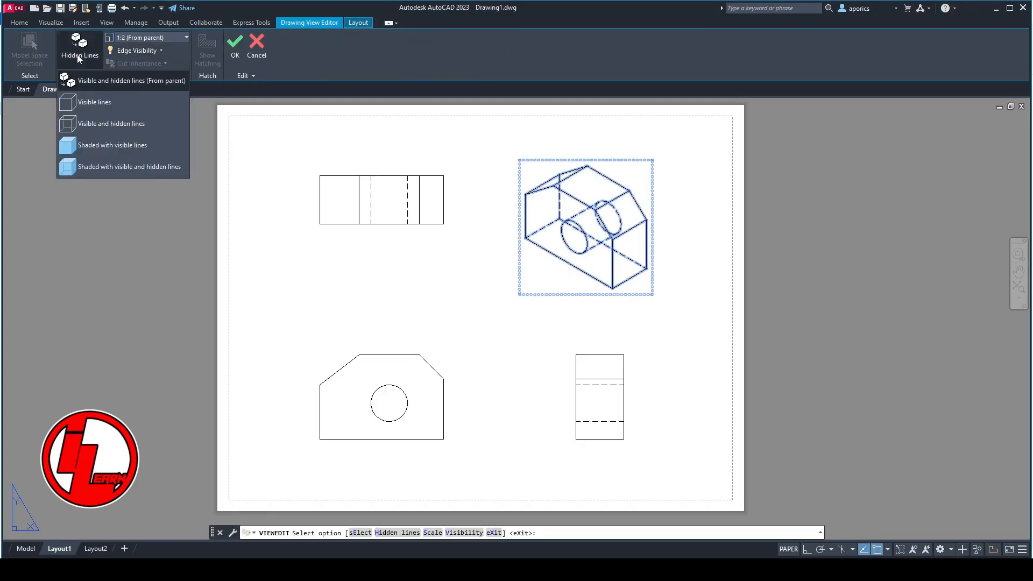
left_click(95, 144)
key("Escape")
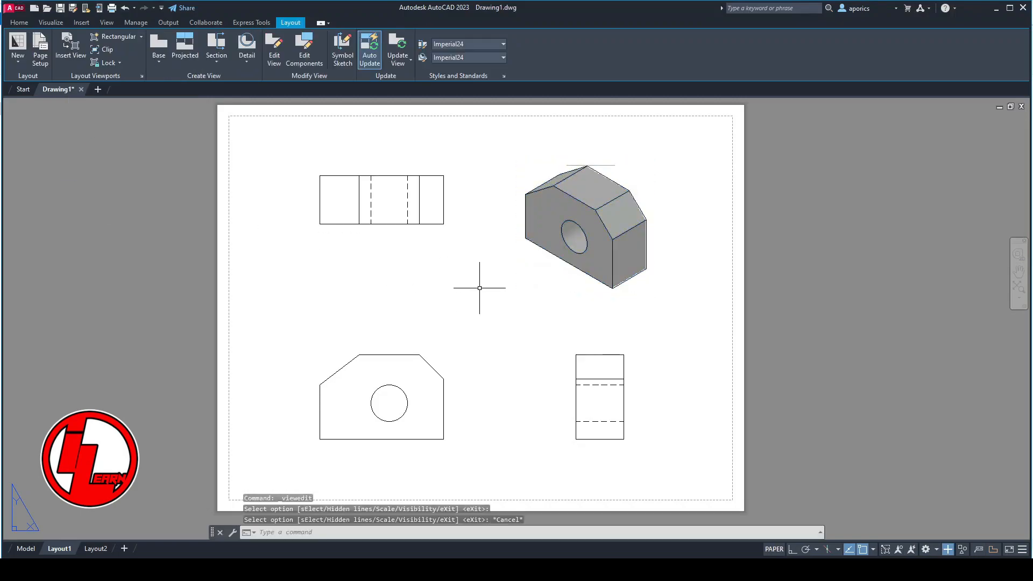
- Try a 1:1 scale on the base view with the circular hole and restore its scale to 1:2
left_click(420, 419)
left_click(392, 397)
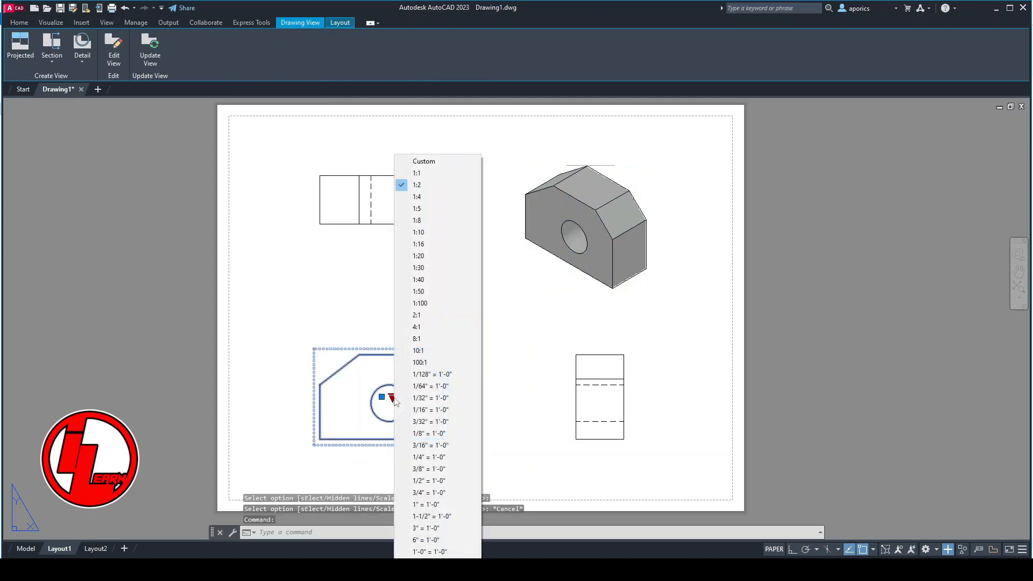
left_click(437, 173)
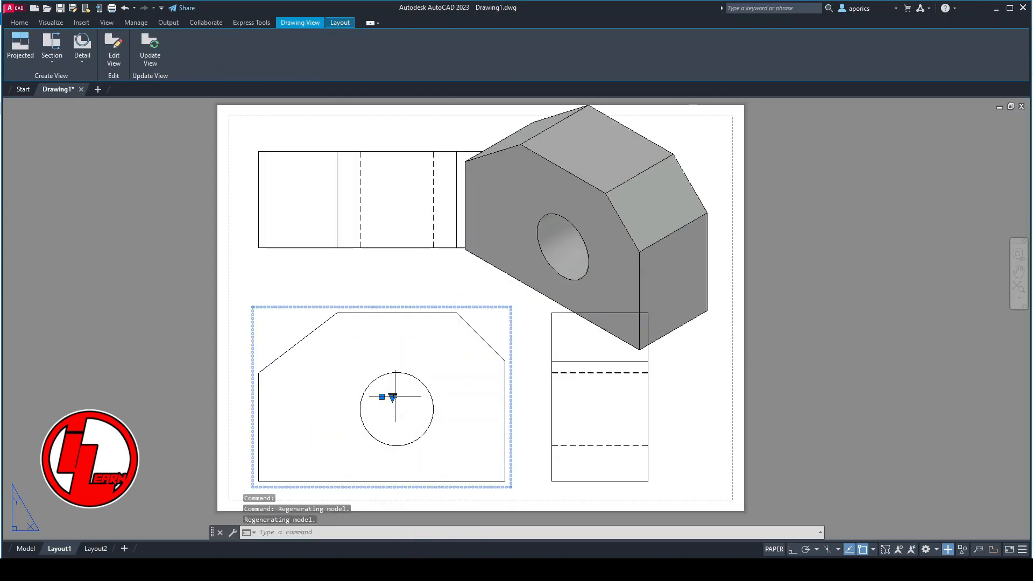
left_click(392, 397)
left_click(426, 202)
key("Escape")
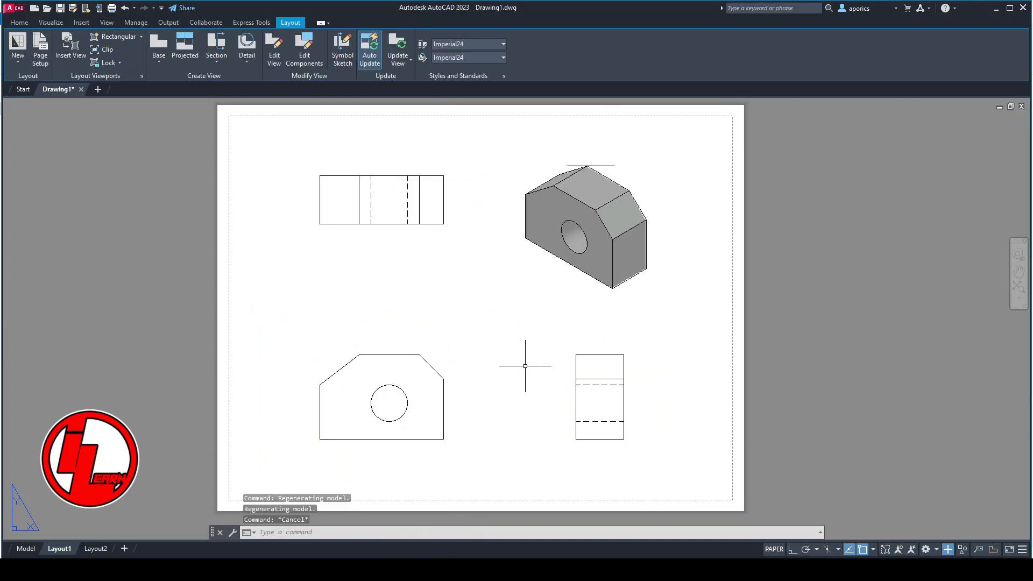
- Switch to the Drafting & Annotation workspace and add the multiline text TOP VIEW along the top view's lower edge
left_click(926, 549)
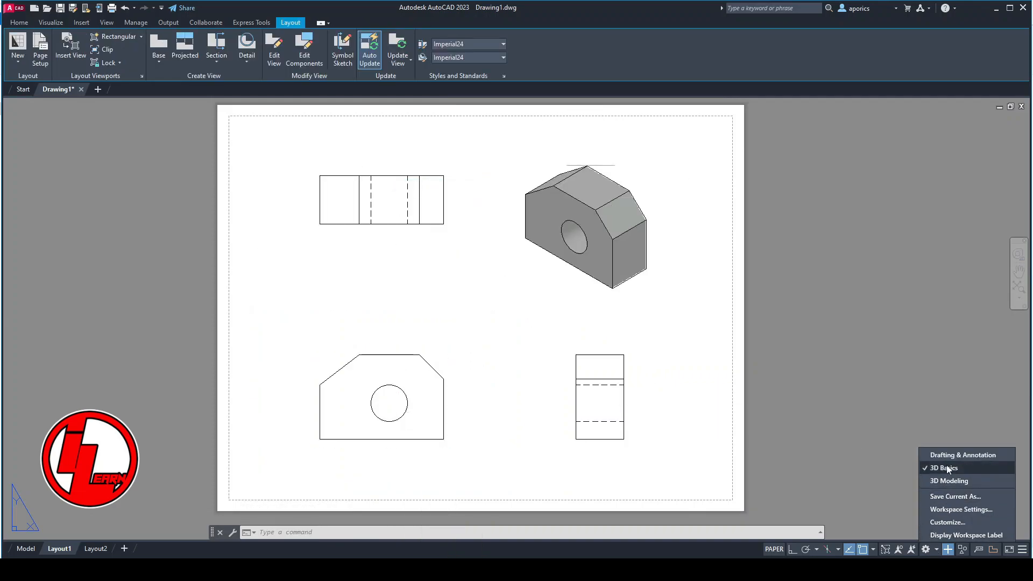
left_click(962, 455)
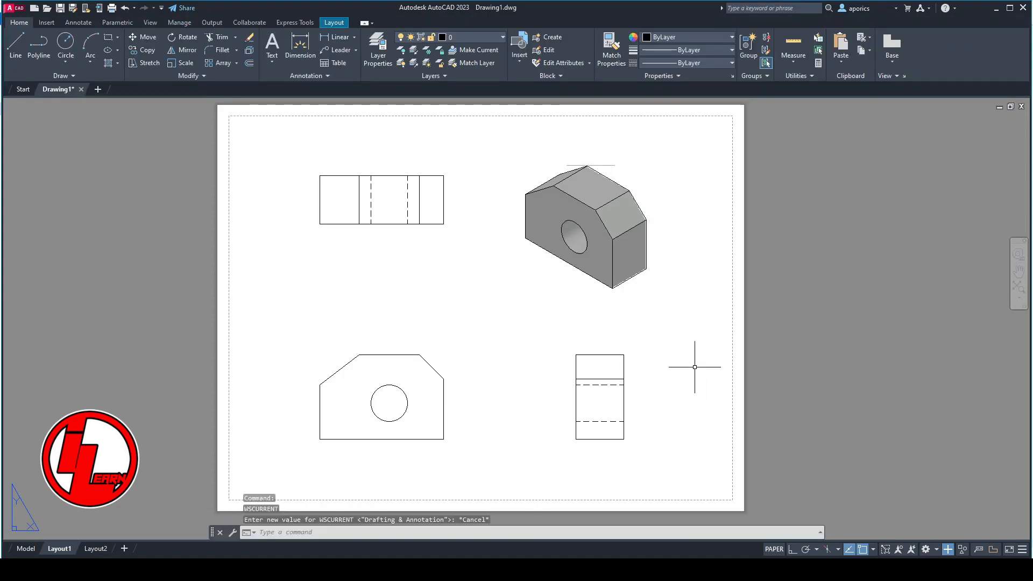
left_click(272, 55)
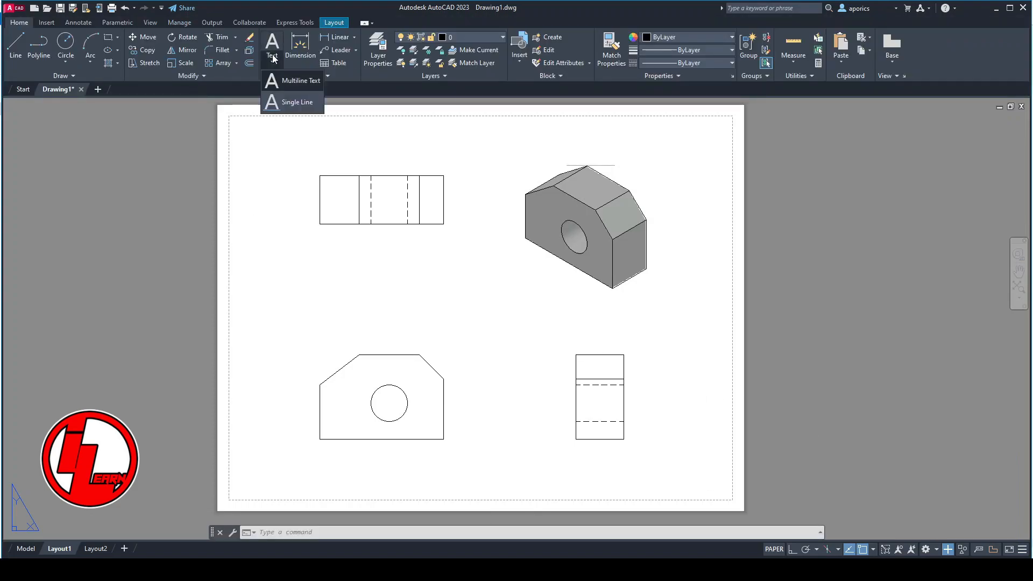
left_click(282, 81)
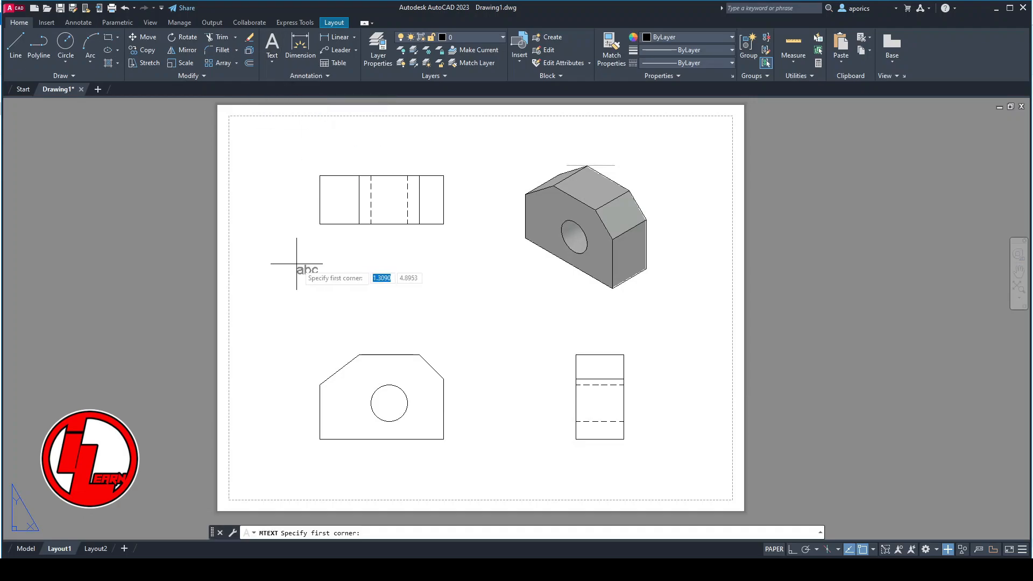
left_click(320, 224)
left_click(445, 234)
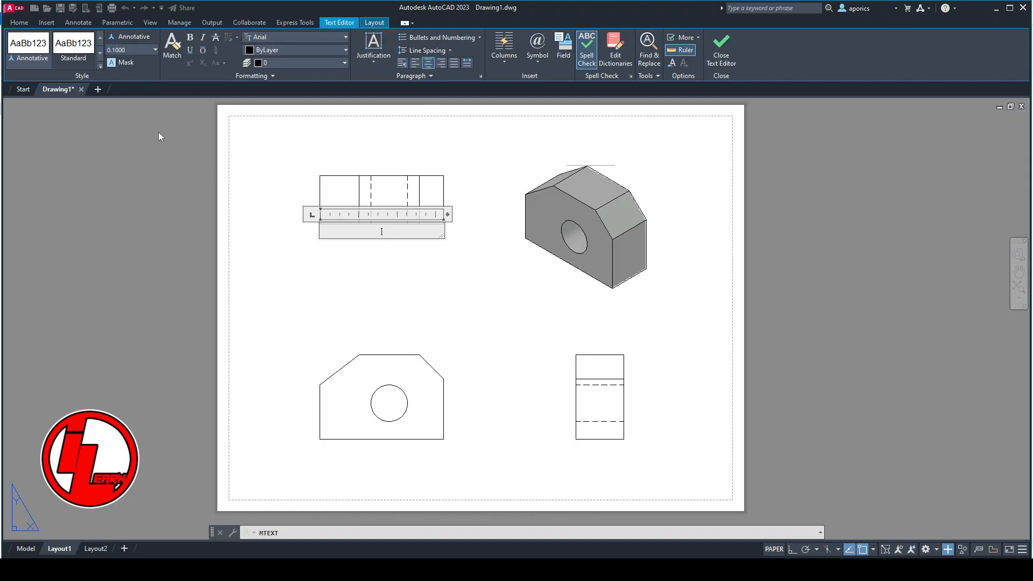
key("Caps_Lock")
type("TOP VIEW")
left_click(472, 256)
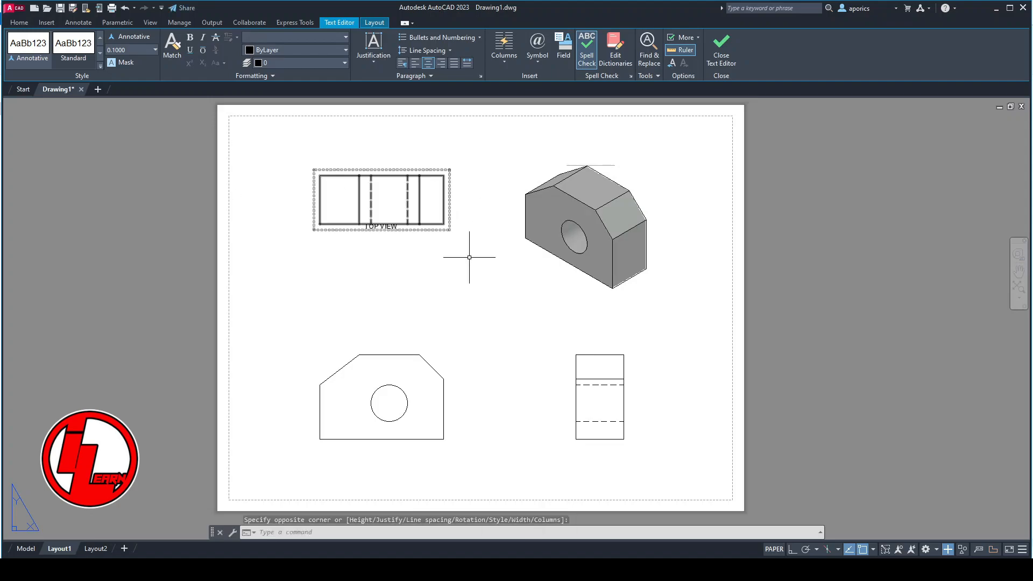
- Set the TOP VIEW label's text height to 0.15
left_click(394, 226)
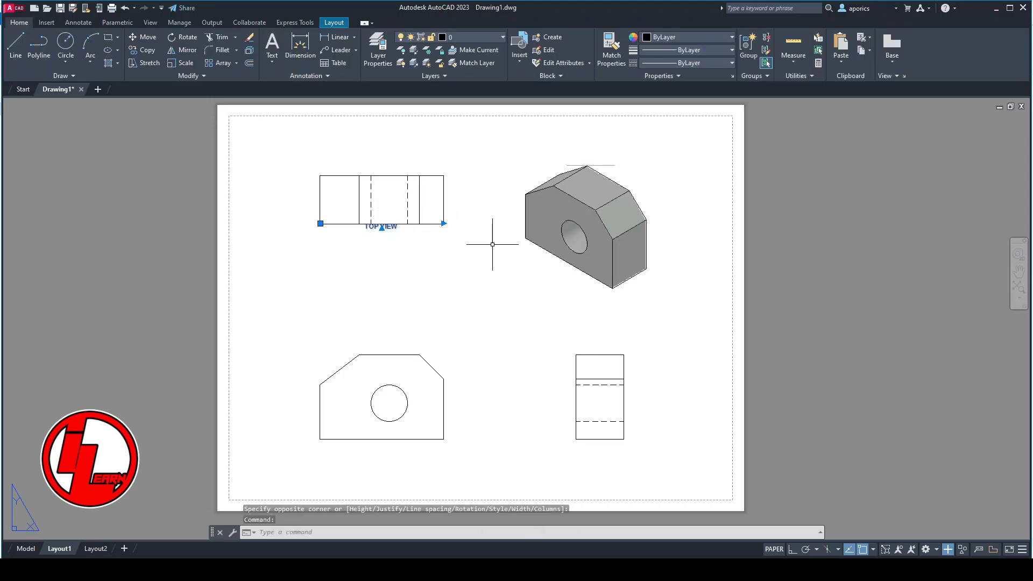
right_click(392, 230)
left_click(423, 511)
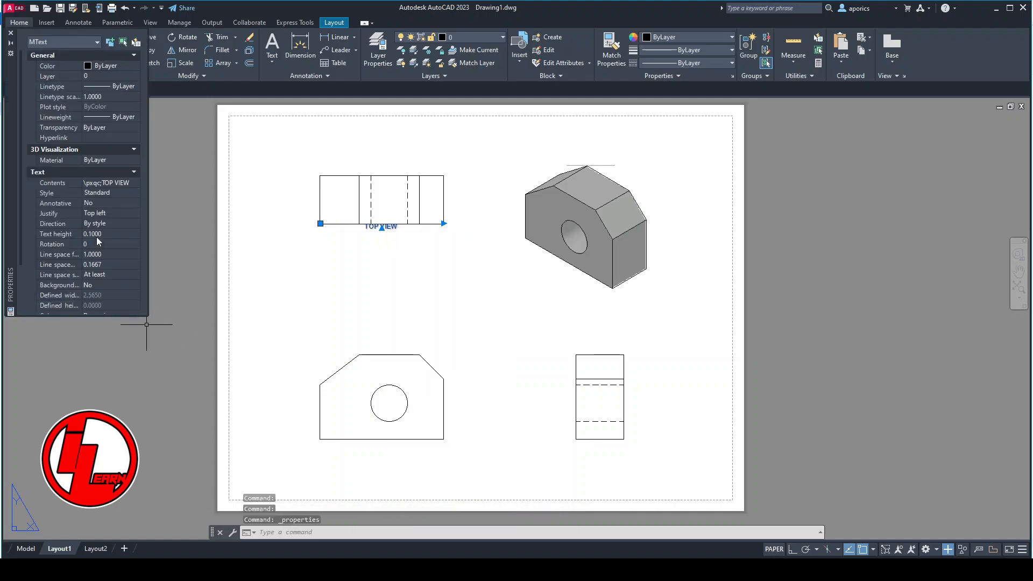
left_click(105, 234)
type("0.15")
key("Tab")
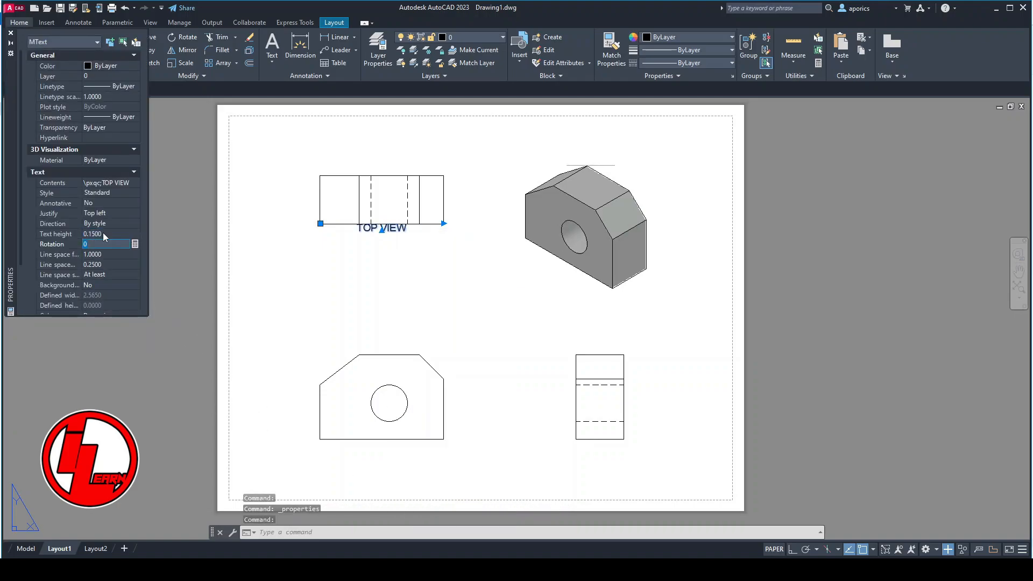
key("ctrl+1")
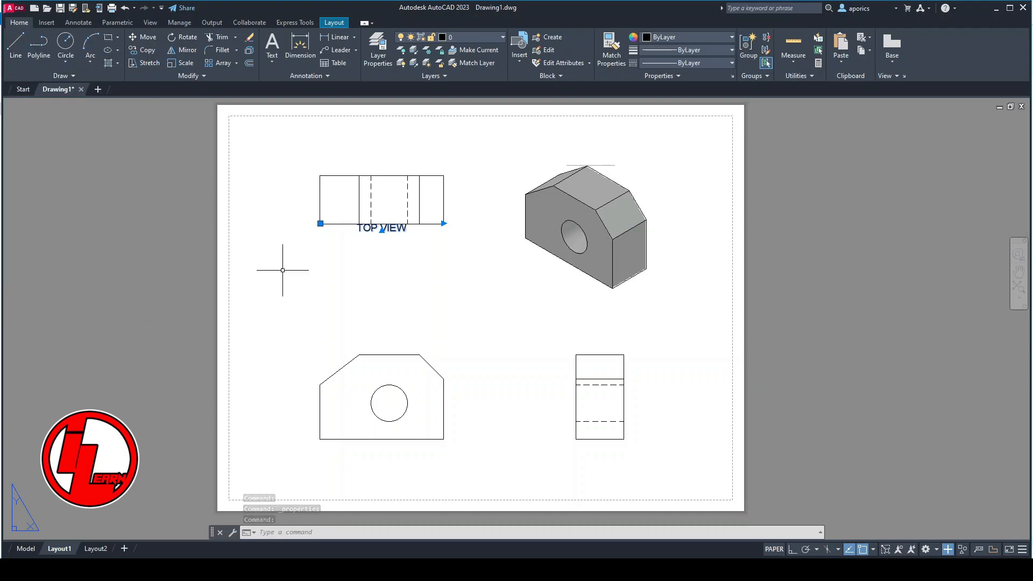
- Move the TOP VIEW label straight down so it clears the top view's lower edge
right_click(482, 269)
left_click(506, 362)
left_click(490, 278)
left_click(489, 296)
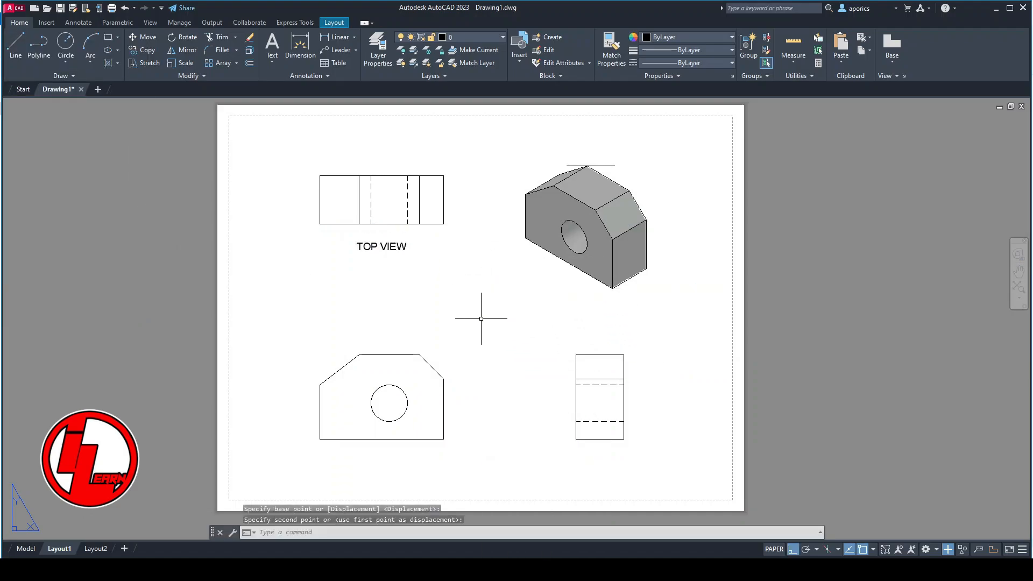
- Copy the TOP VIEW label from the top view's lower edge to beneath the isometric, front and left side views
left_click(389, 248)
right_click(440, 288)
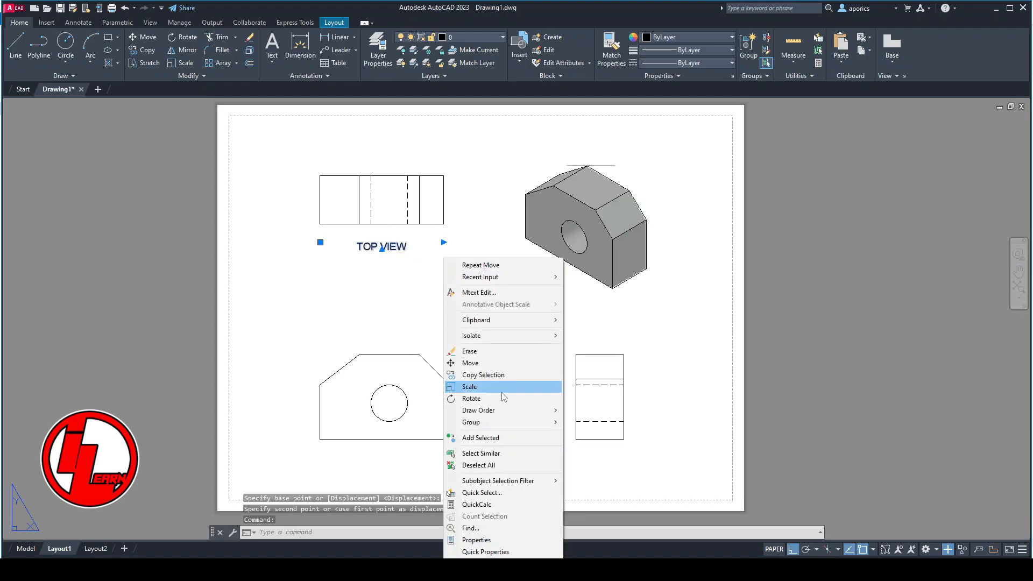
left_click(484, 375)
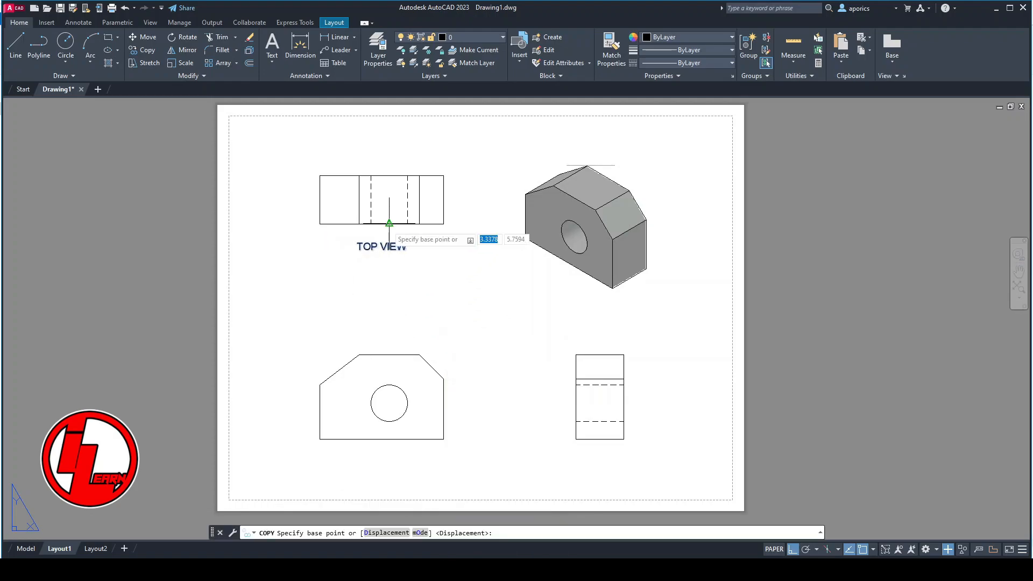
left_click(389, 222)
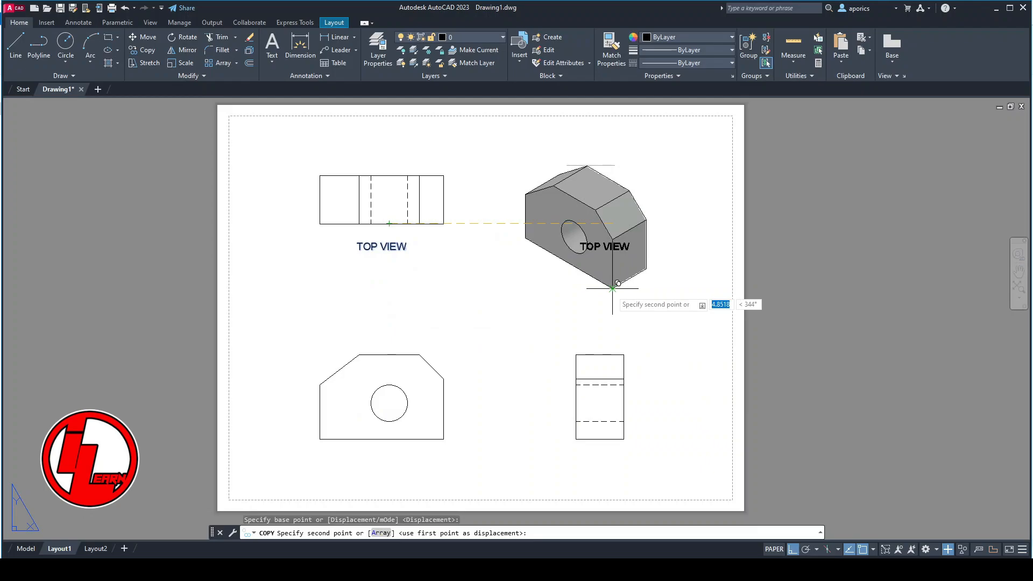
left_click(600, 439)
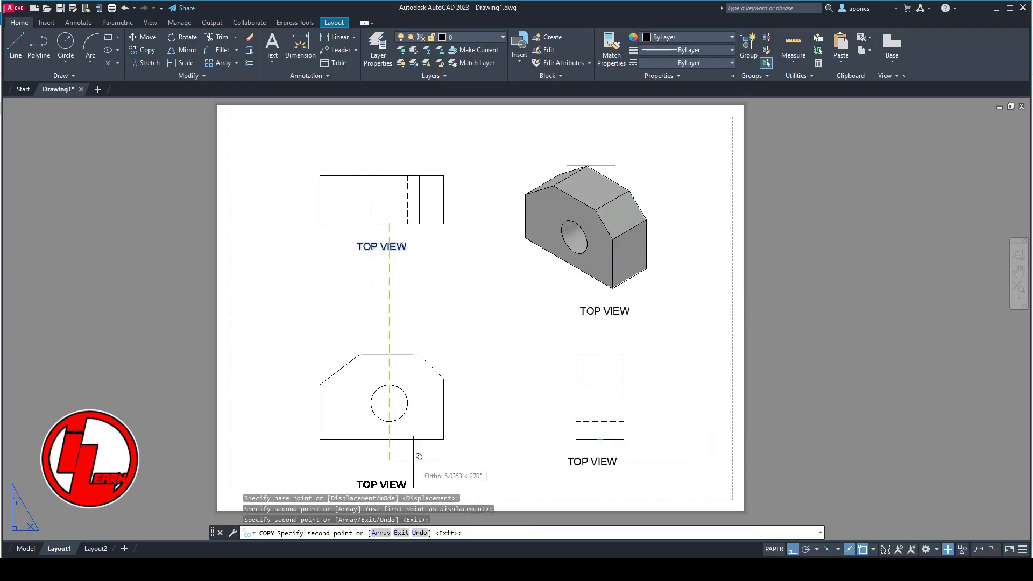
left_click(381, 438)
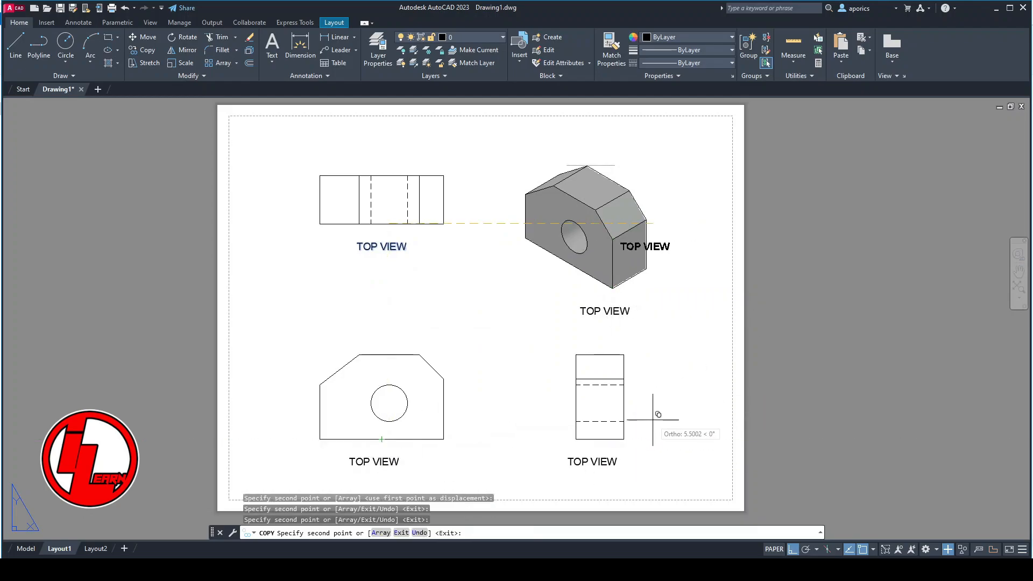
key("Escape")
- Change the three copied labels to ISOMETRIC VIEW, FRONT VIEW and LEFT SIDE VIEW under their matching views
double_click(588, 312)
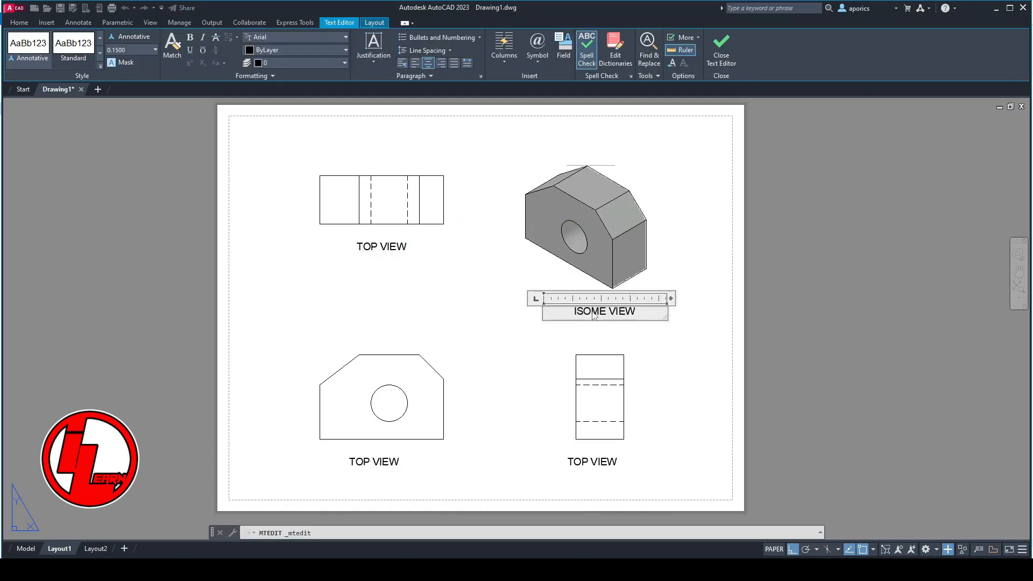
left_click(588, 468)
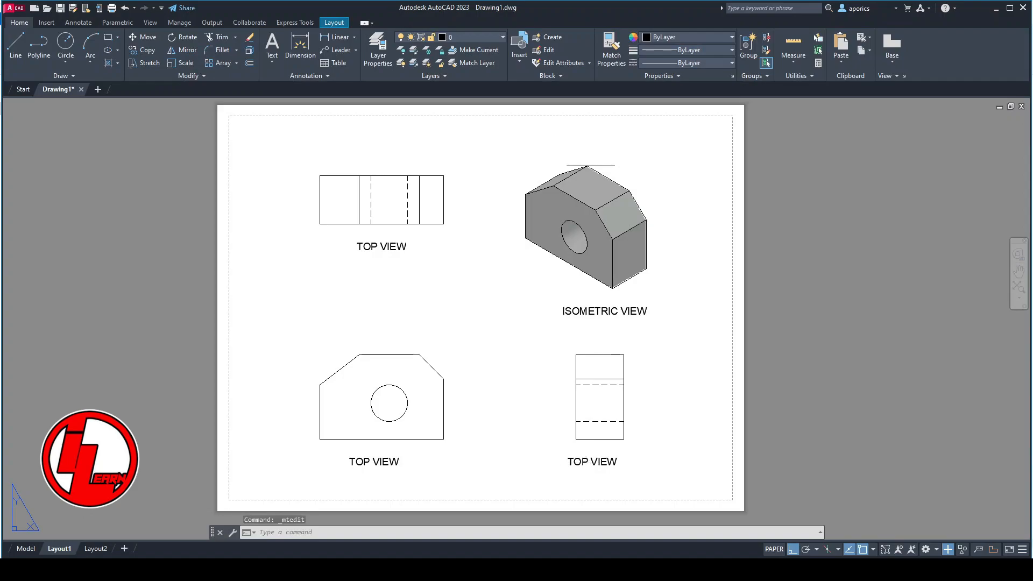
double_click(581, 463)
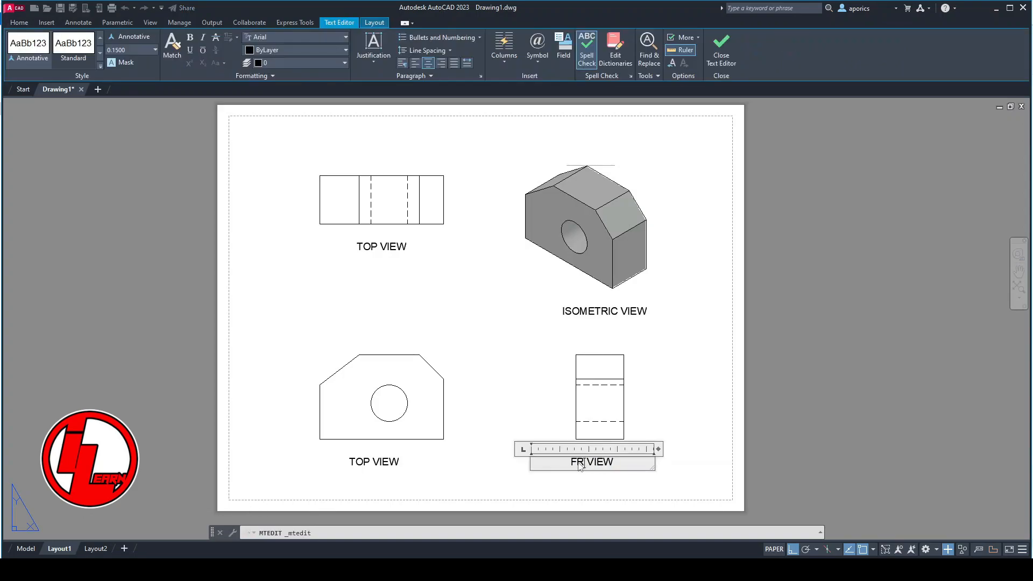
left_click(373, 466)
left_click(369, 462)
double_click(364, 462)
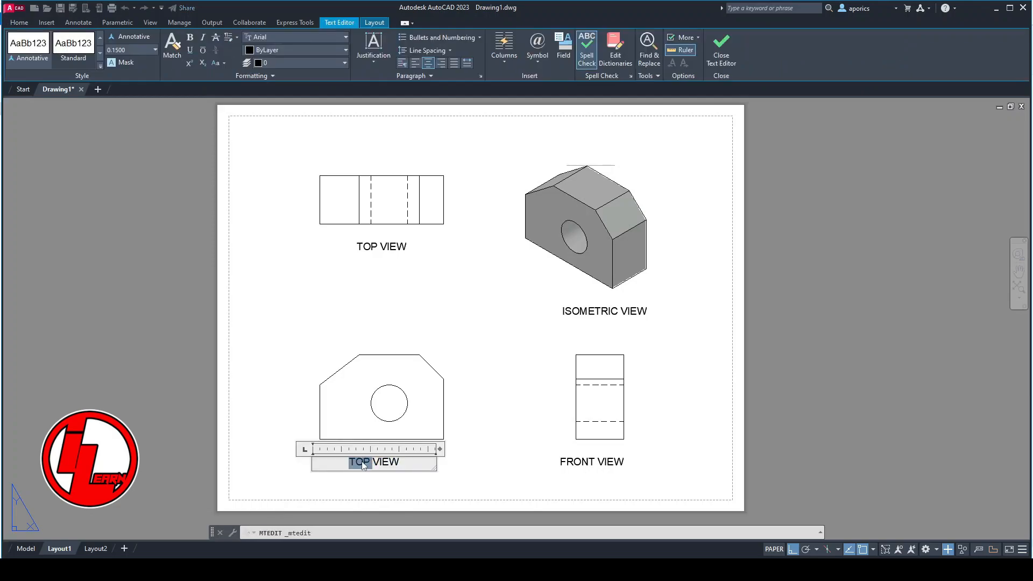
left_click(482, 479)
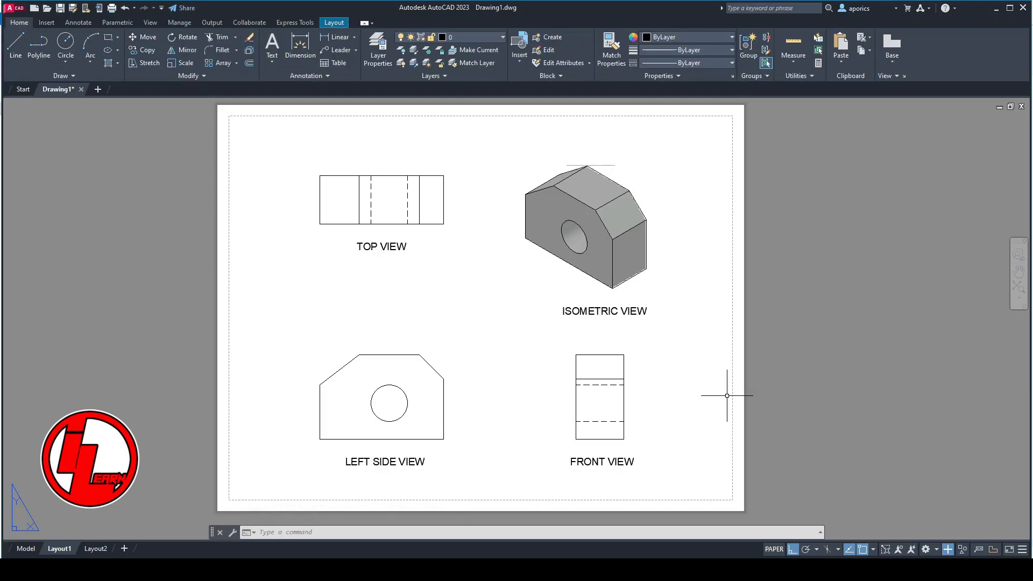
- Create a layer named Dimensions and set its viewport colour to red
left_click(379, 48)
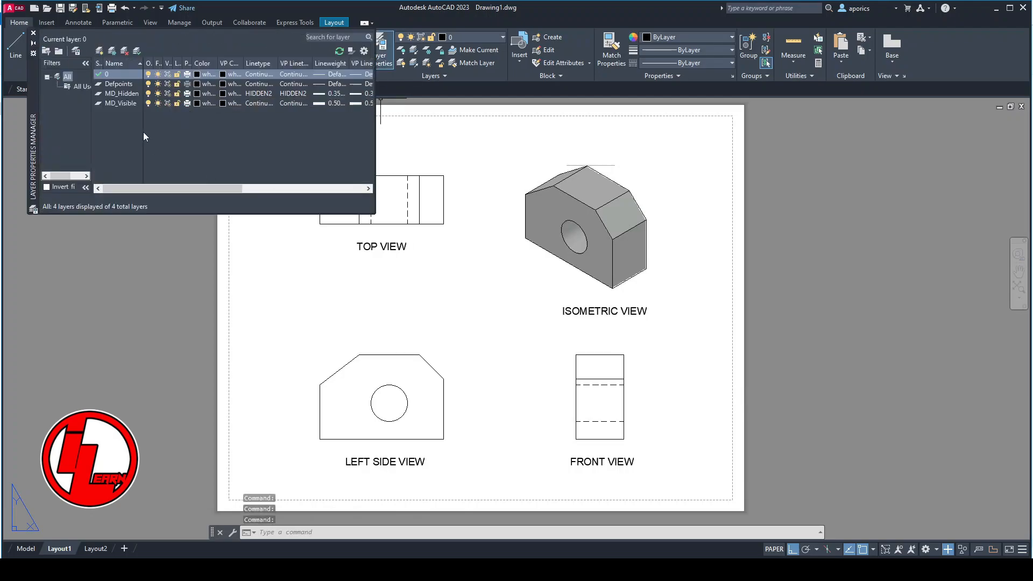
left_click(101, 50)
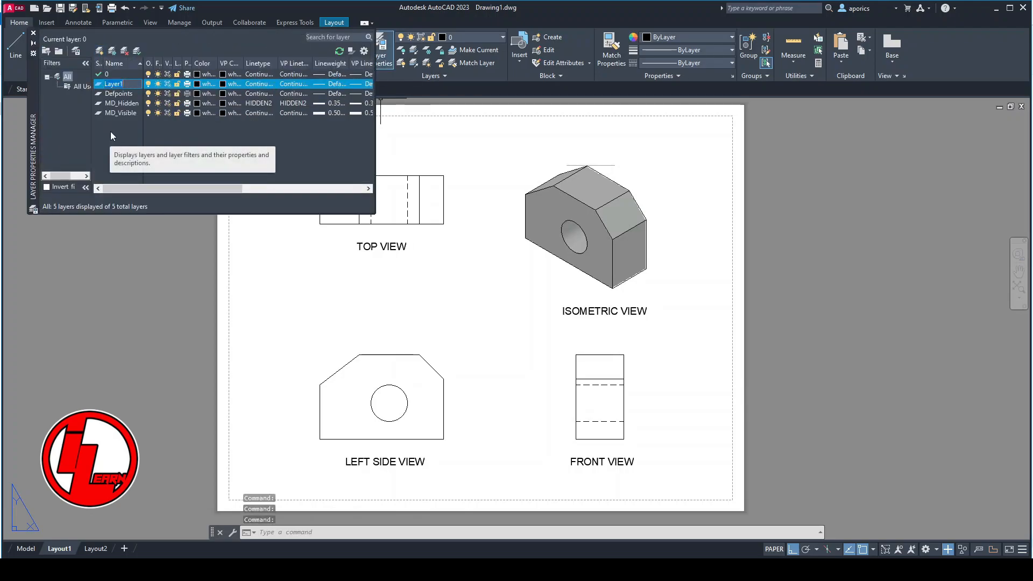
type("Dimensions")
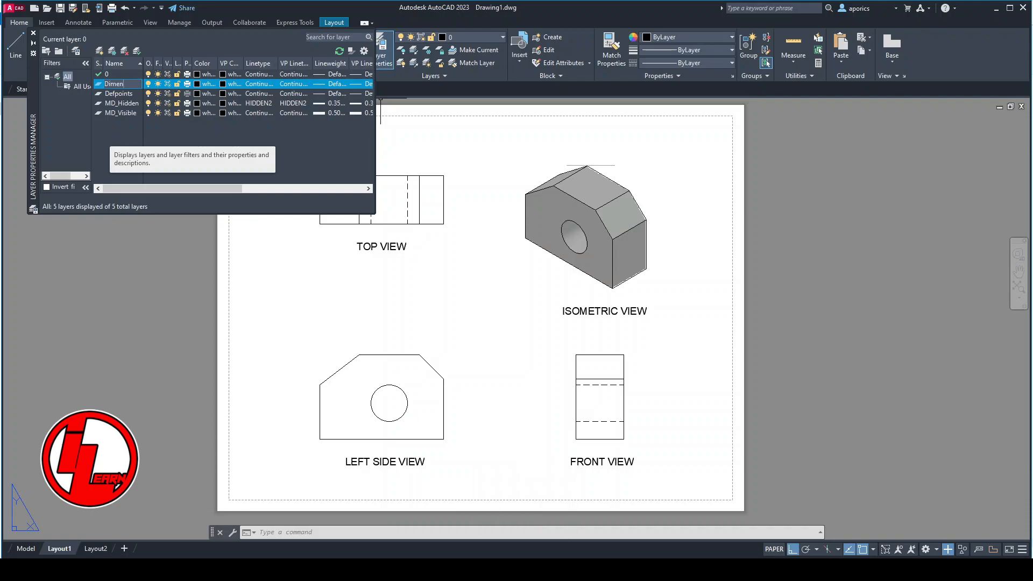
left_click(222, 84)
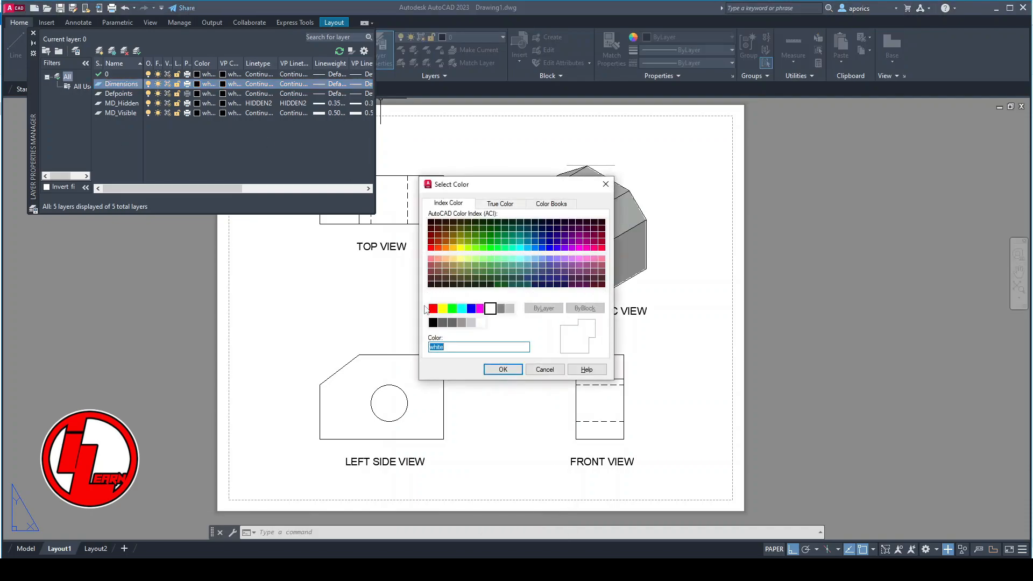
left_click(491, 369)
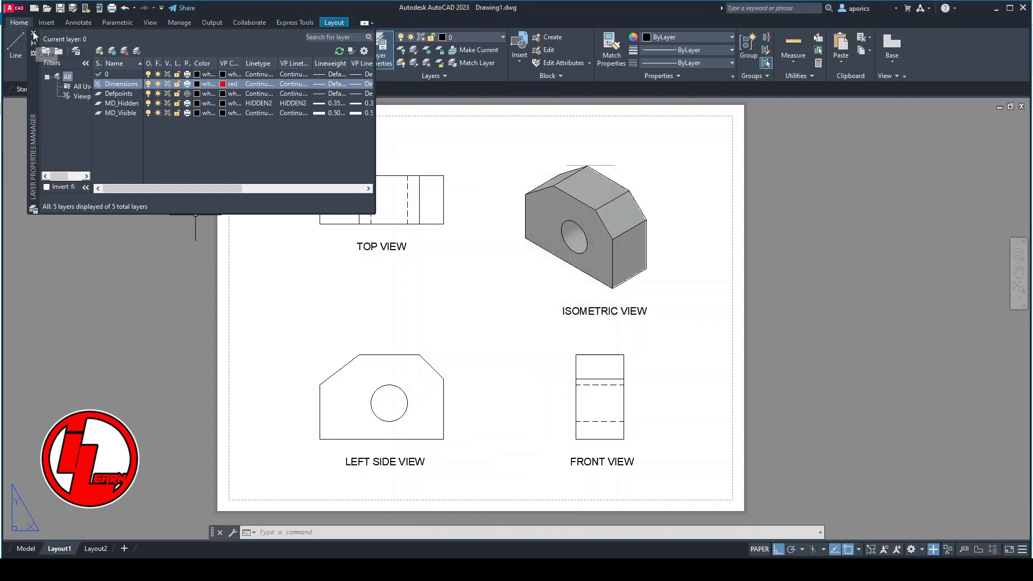
left_click(34, 35)
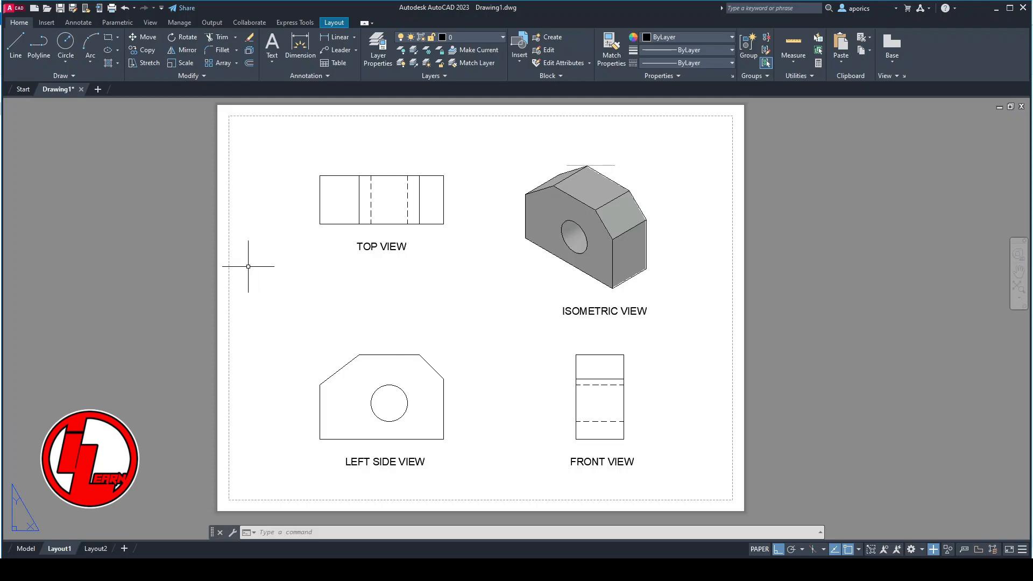
- Create a dimension style named Copy of Standard, based on Standard, with linear precision 0.00
left_click(69, 24)
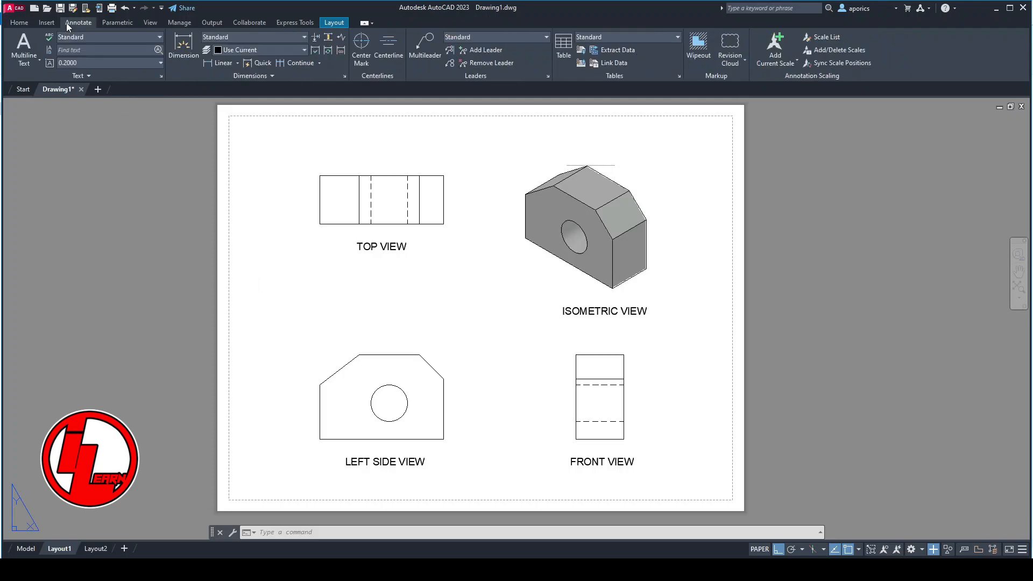
left_click(272, 36)
left_click(261, 101)
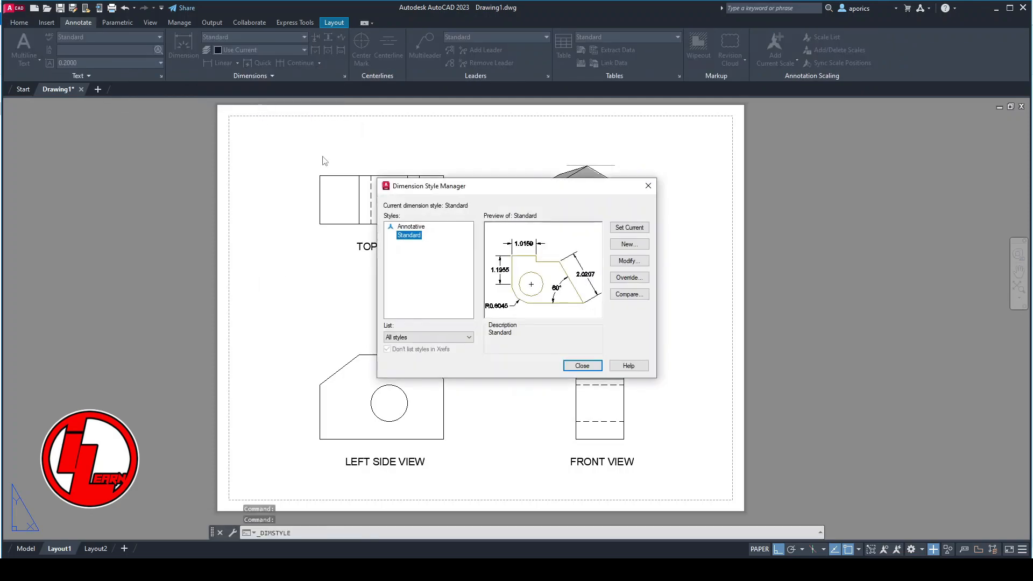
left_click(629, 244)
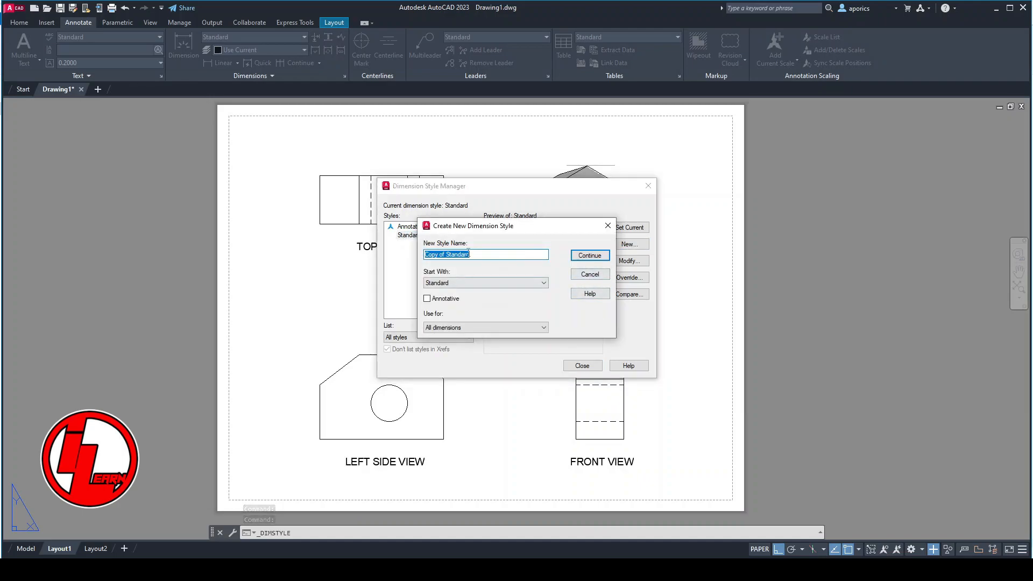
left_click(574, 258)
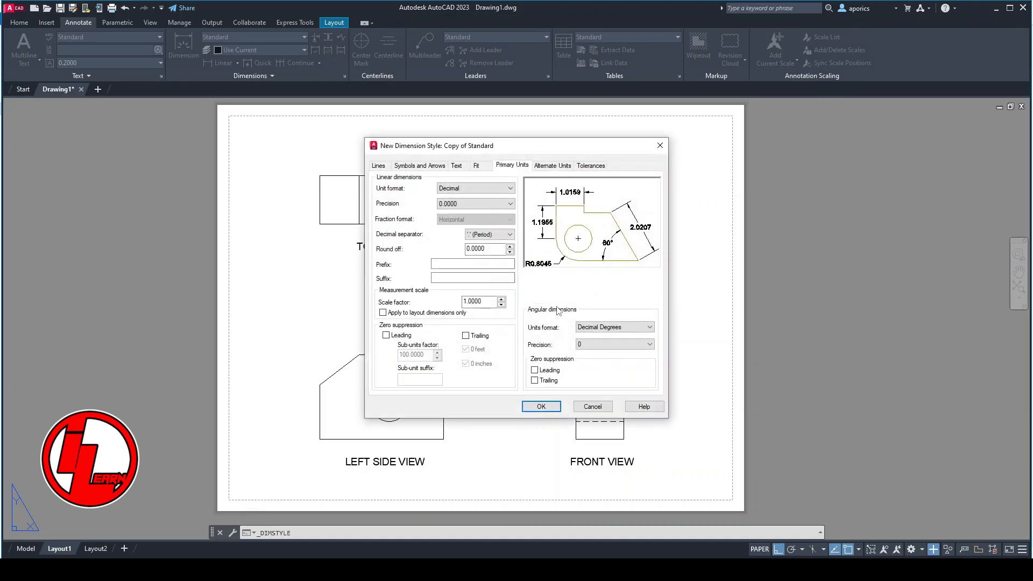
left_click(461, 204)
left_click(460, 228)
- Set the new dimension style's overall scale to 0.4 and save the style
left_click(476, 166)
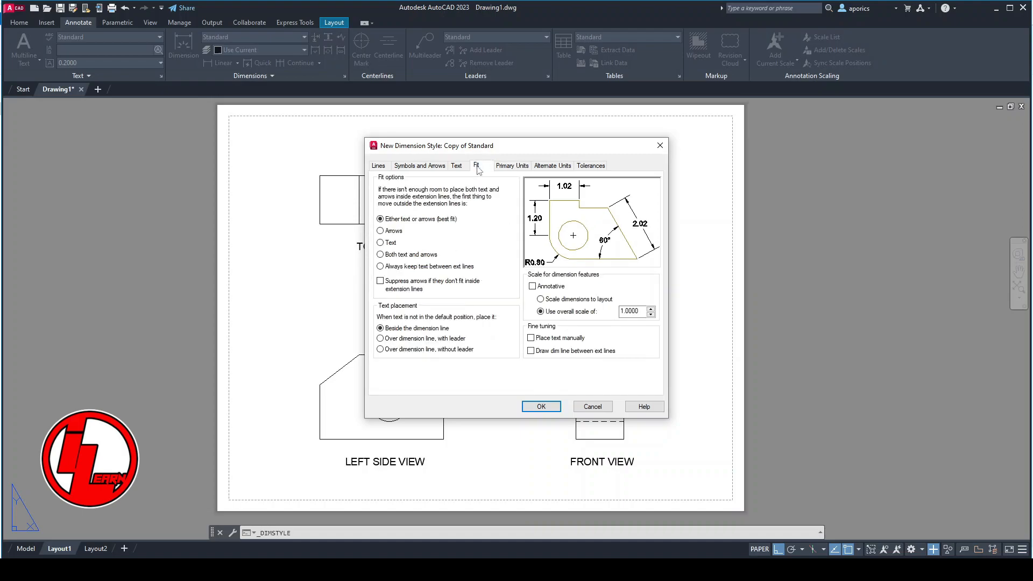
left_click_drag(623, 311, 610, 317)
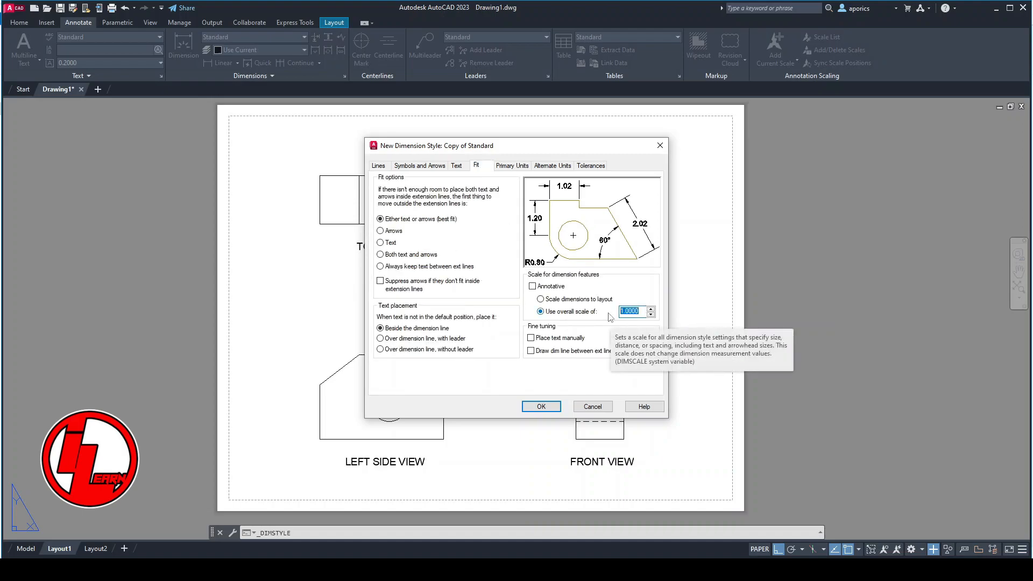
type("0.4")
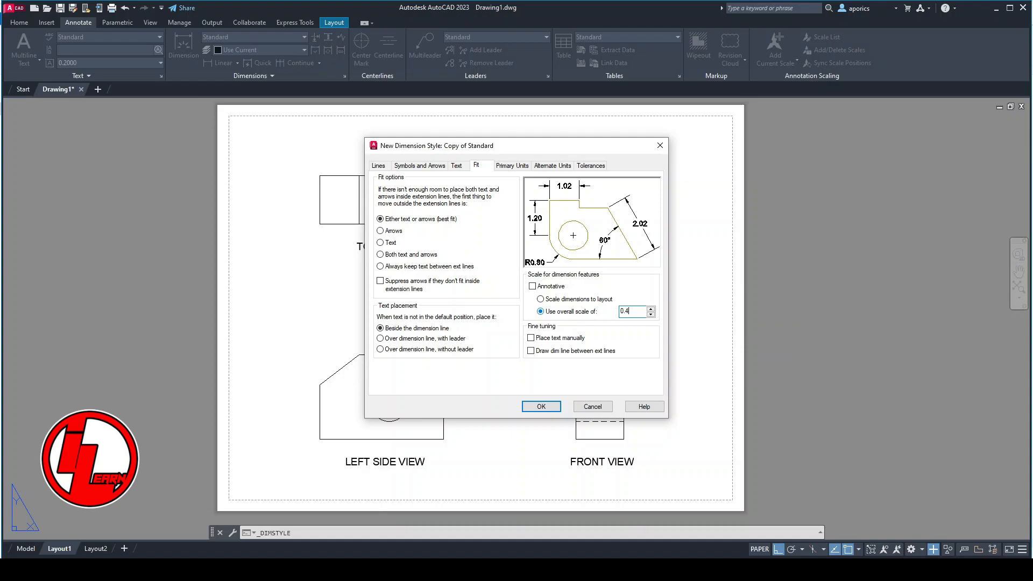
left_click(542, 407)
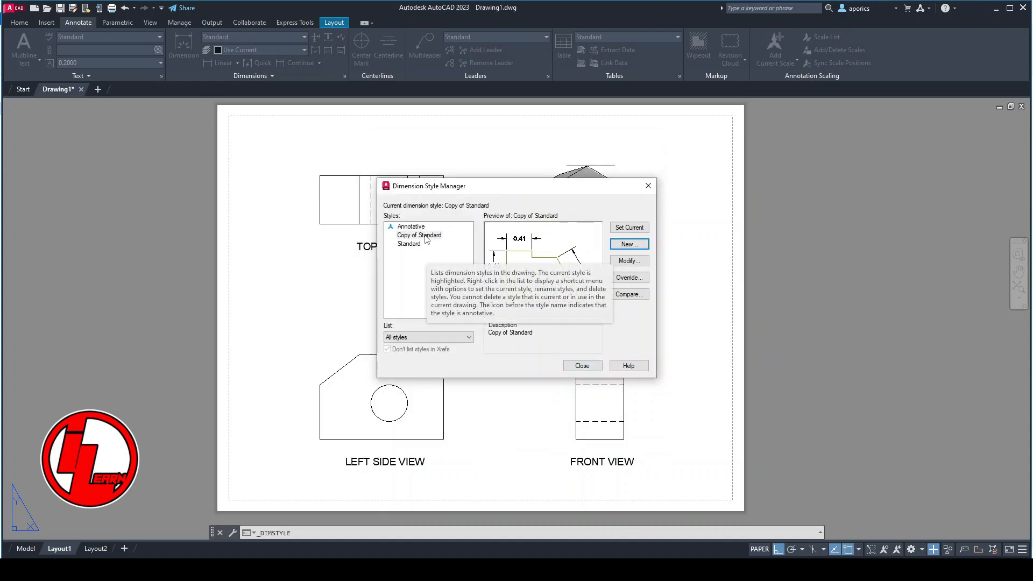
left_click(582, 366)
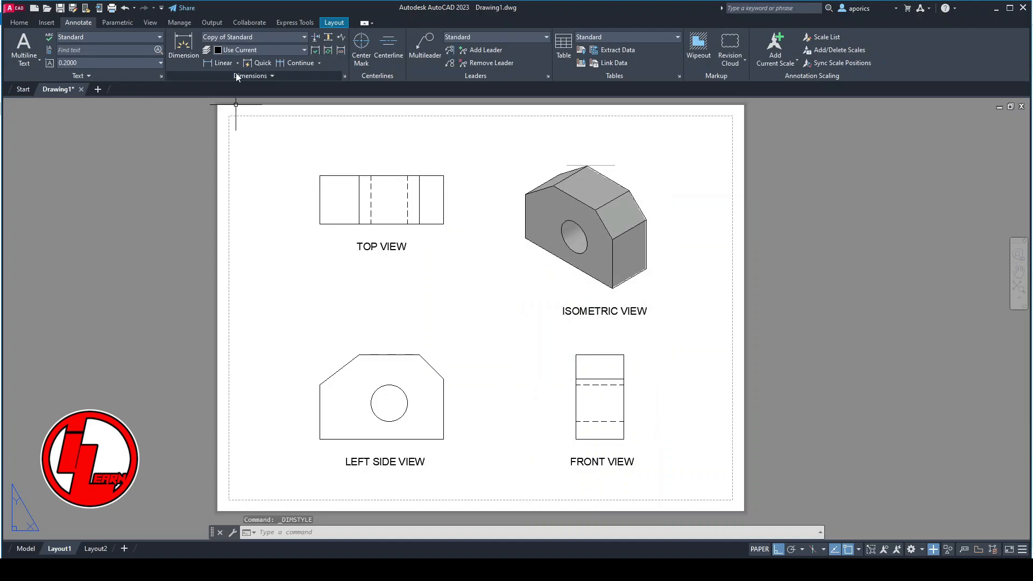
- Make Dimensions the current layer
left_click(19, 22)
left_click(467, 37)
left_click(473, 76)
- Dimension the hole's diameter in the left side view, placing the text outside the circle at its upper left
scroll(467, 425, "up", 4)
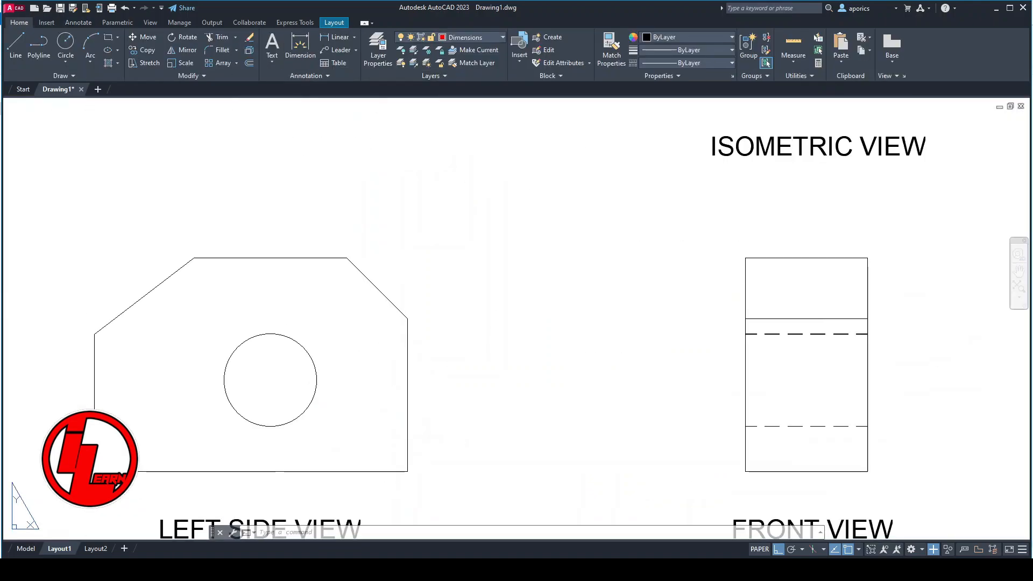
middle_click_drag(444, 444, 609, 373)
left_click(301, 43)
left_click(421, 270)
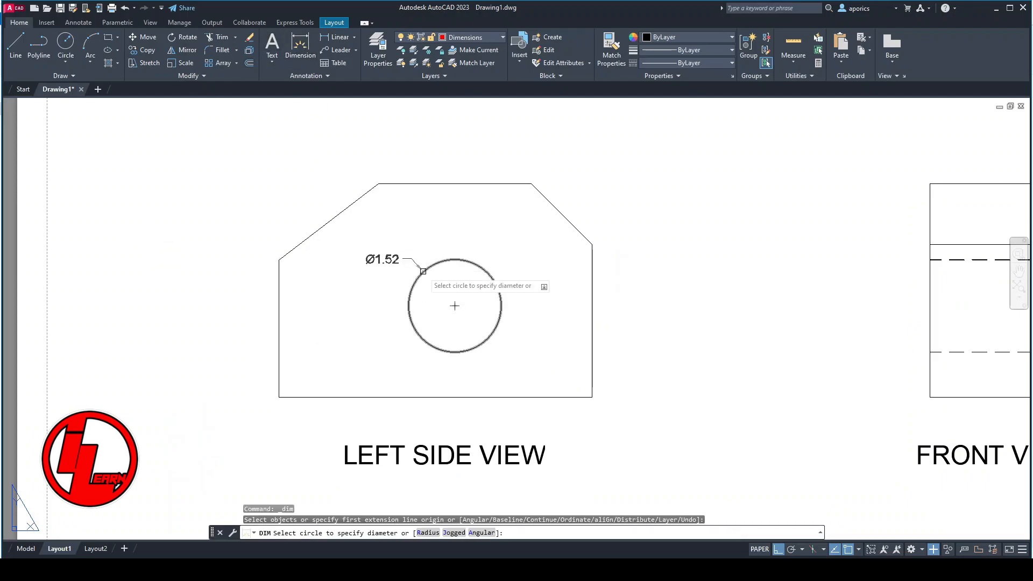
left_click(396, 236)
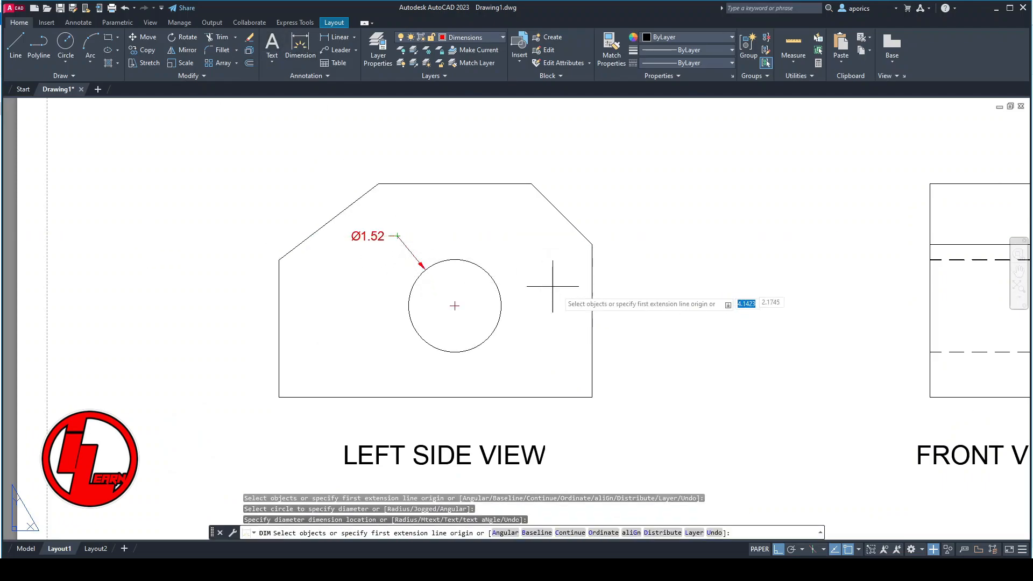
- Dimension the left side view's right edge and overall height on its right, and its left edge on its left
left_click(592, 244)
left_click(591, 397)
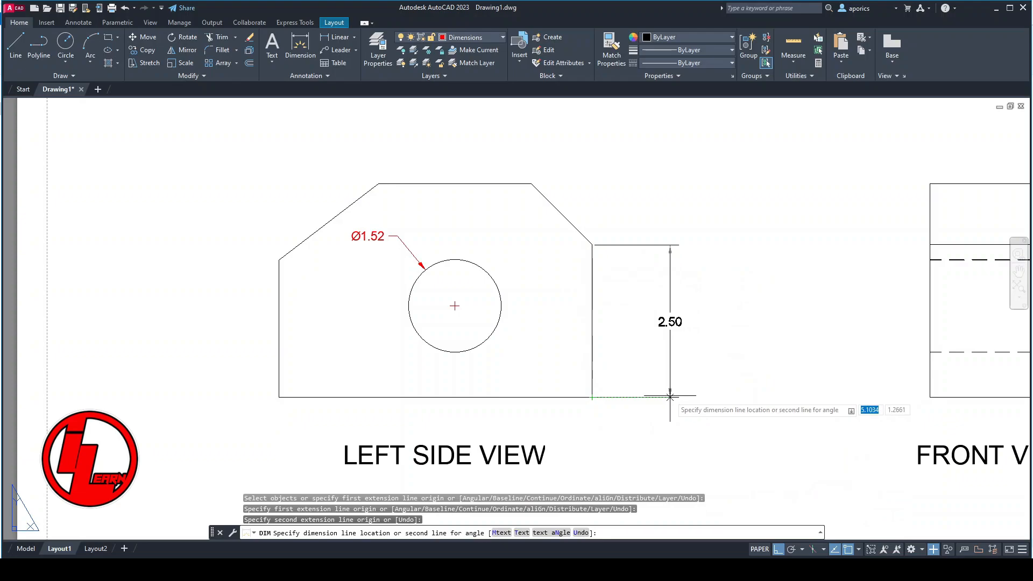
left_click(670, 393)
left_click(531, 184)
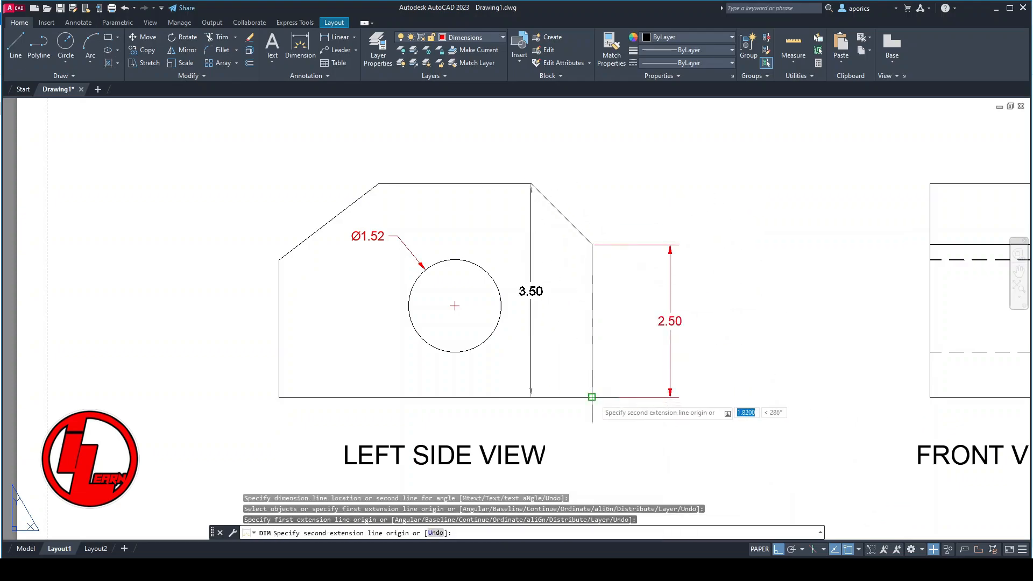
left_click(593, 397)
left_click(713, 415)
left_click(279, 293)
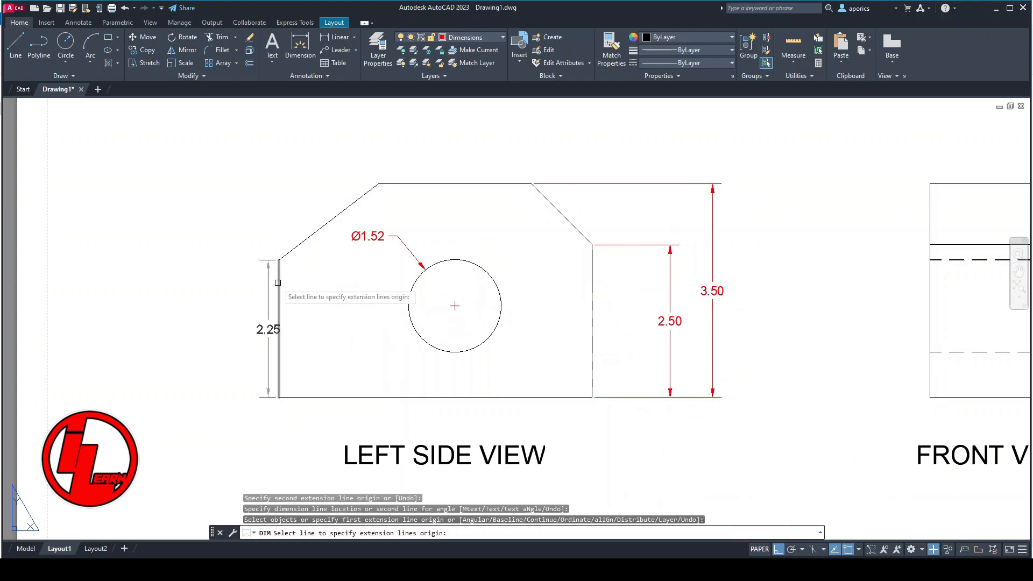
left_click(228, 295)
- Dimension the left side view's overall width and the left chamfer's horizontal length above the part, with the overall width outermost
middle_click_drag(334, 269, 329, 332)
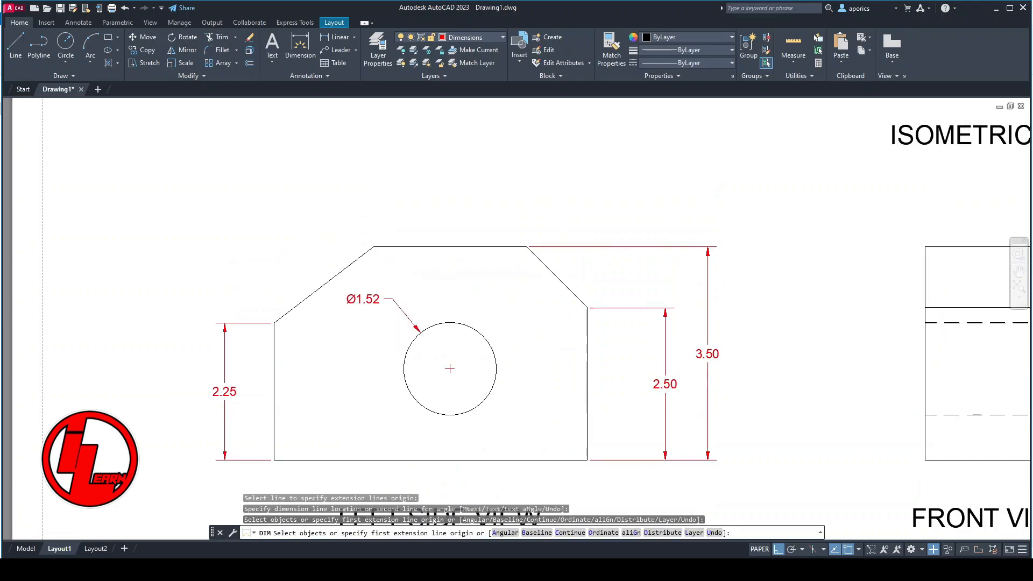
left_click(275, 323)
left_click(587, 308)
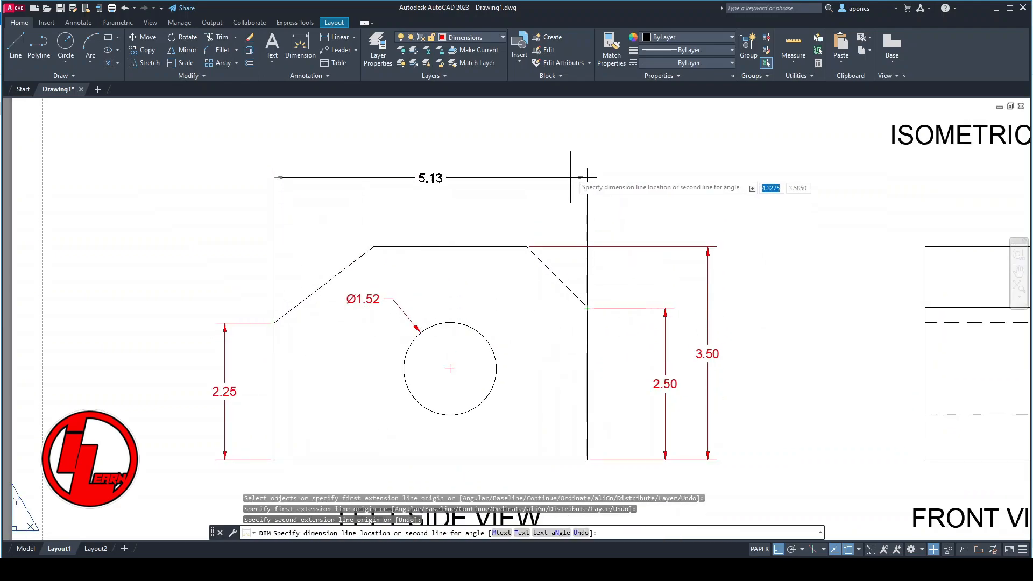
left_click(573, 142)
left_click(275, 322)
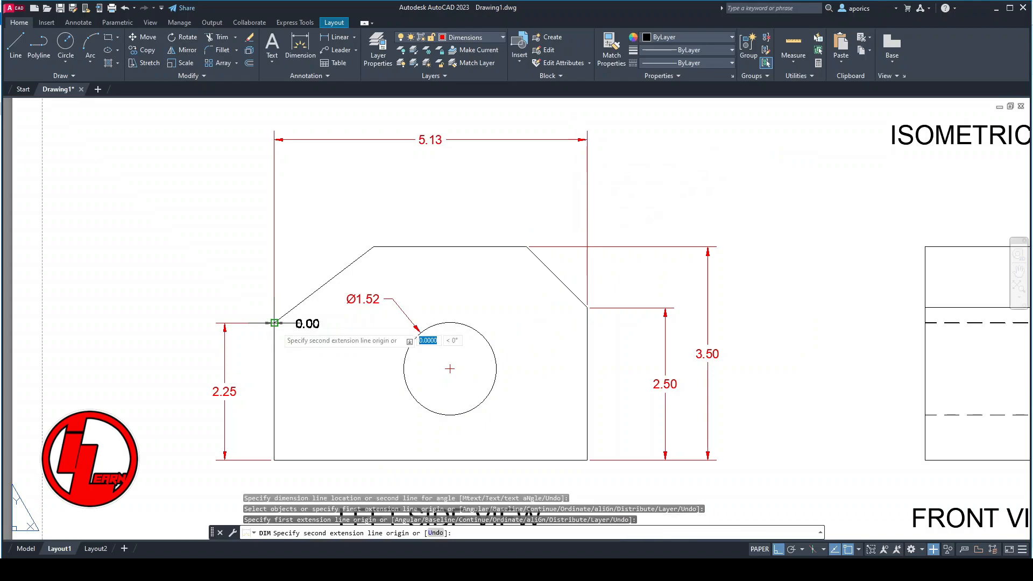
left_click(374, 246)
left_click(375, 213)
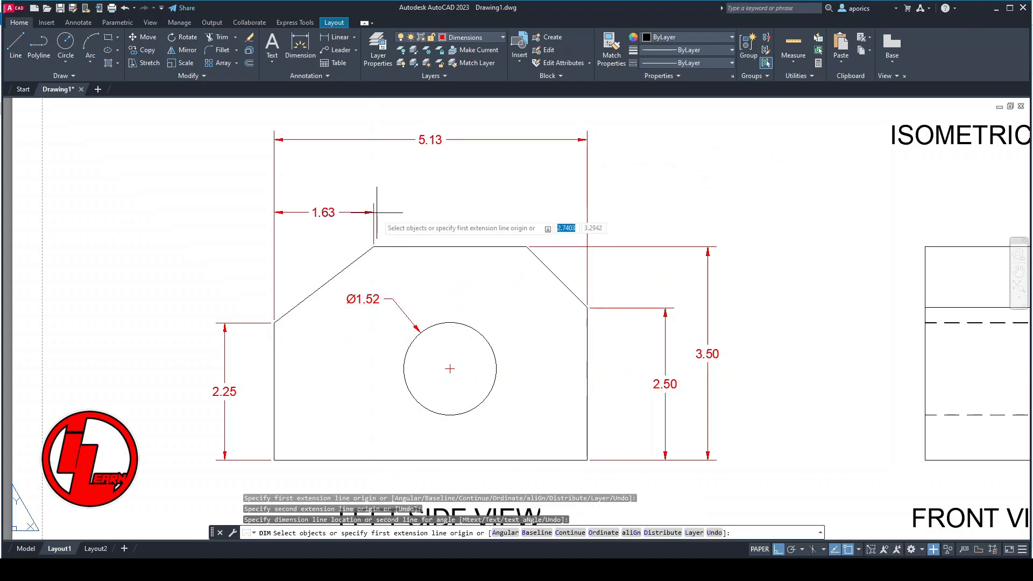
- Dimension the right chamfer's acute angle to the top edge and move its text between the two arrowheads
left_click(551, 272)
left_click(509, 246)
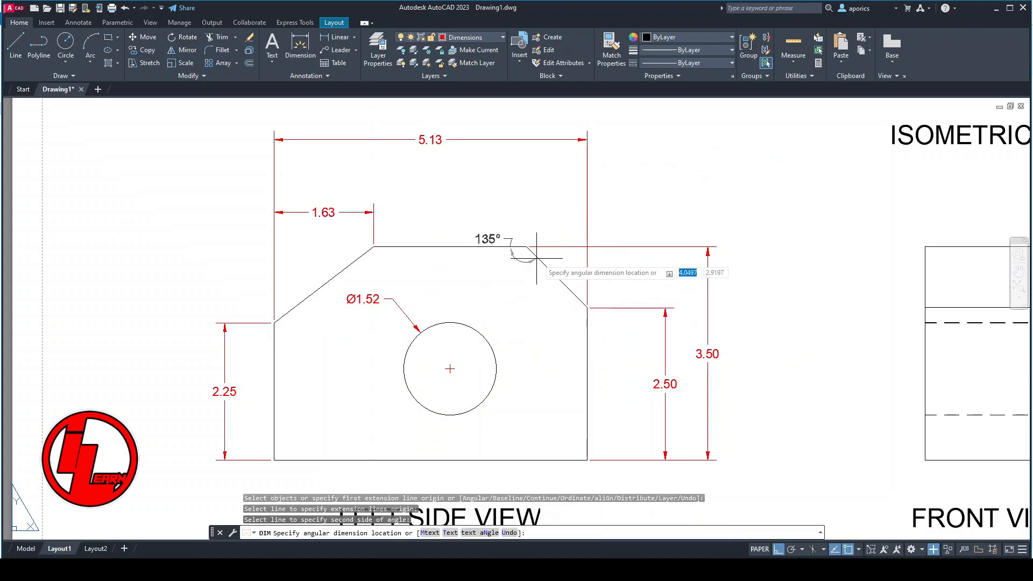
left_click(562, 267)
key("Escape")
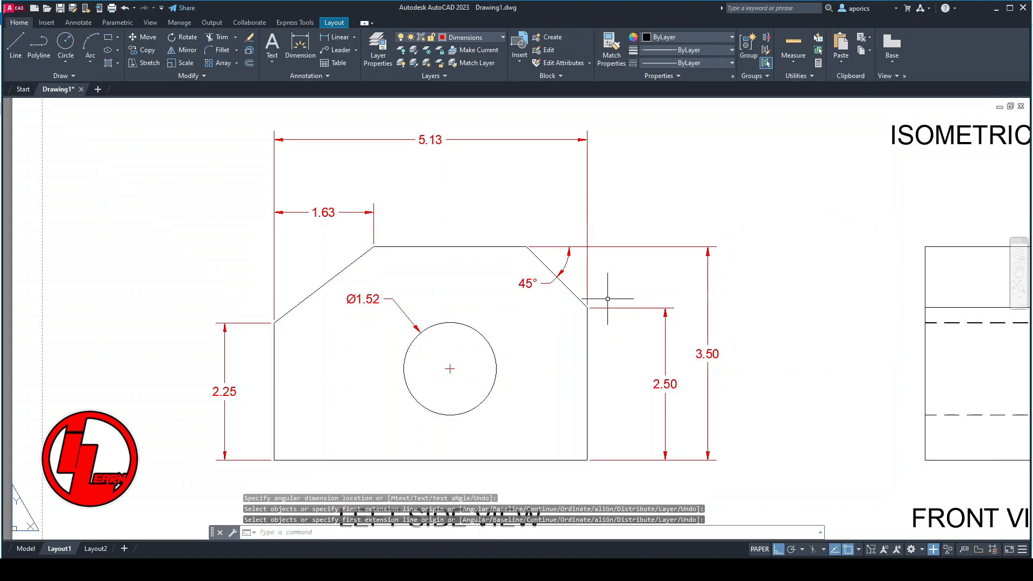
left_click(525, 283)
left_click(528, 283)
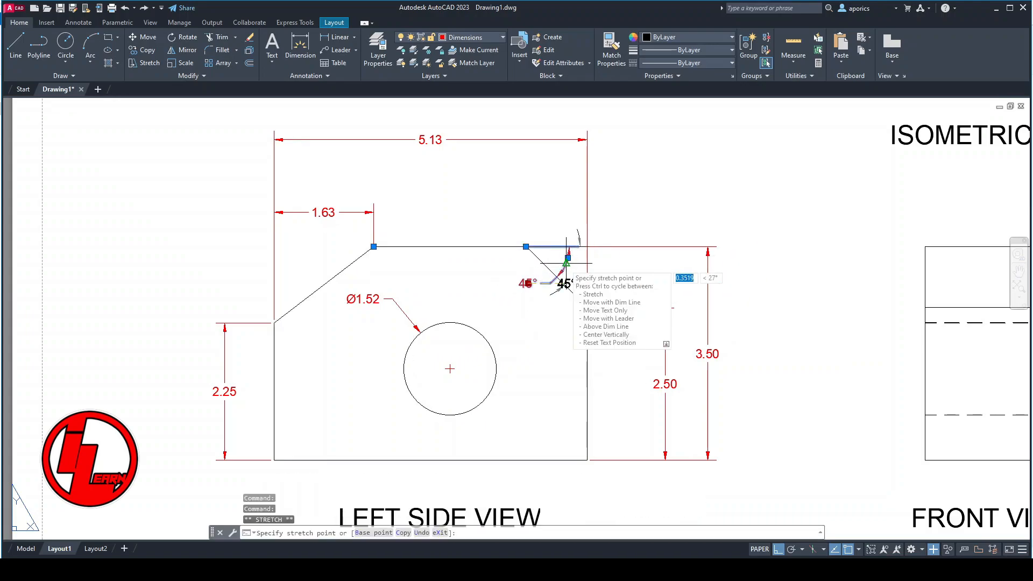
key("Escape")
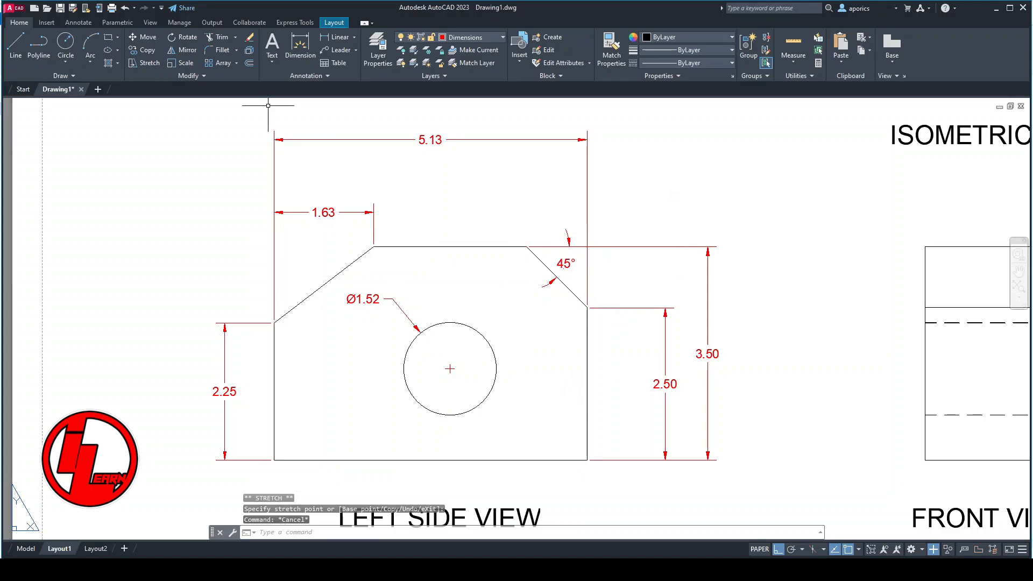
- Add a center mark to the hole in the left side view
left_click(75, 24)
left_click(361, 47)
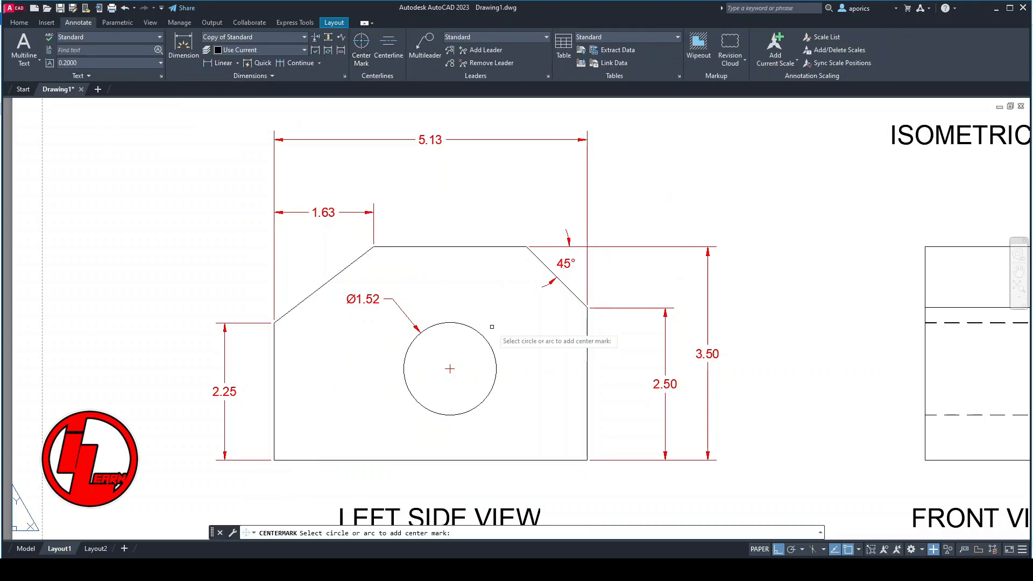
key("Escape")
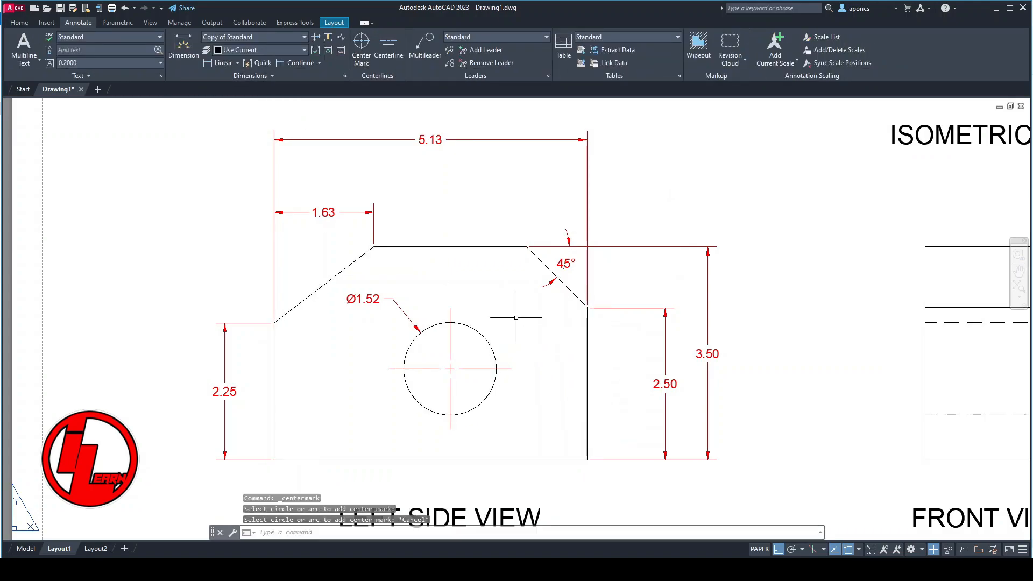
- Extend the hole's center mark lines beyond the part's top, right and left edges and down to just above the bottom edge
left_click(449, 331)
left_click(450, 307)
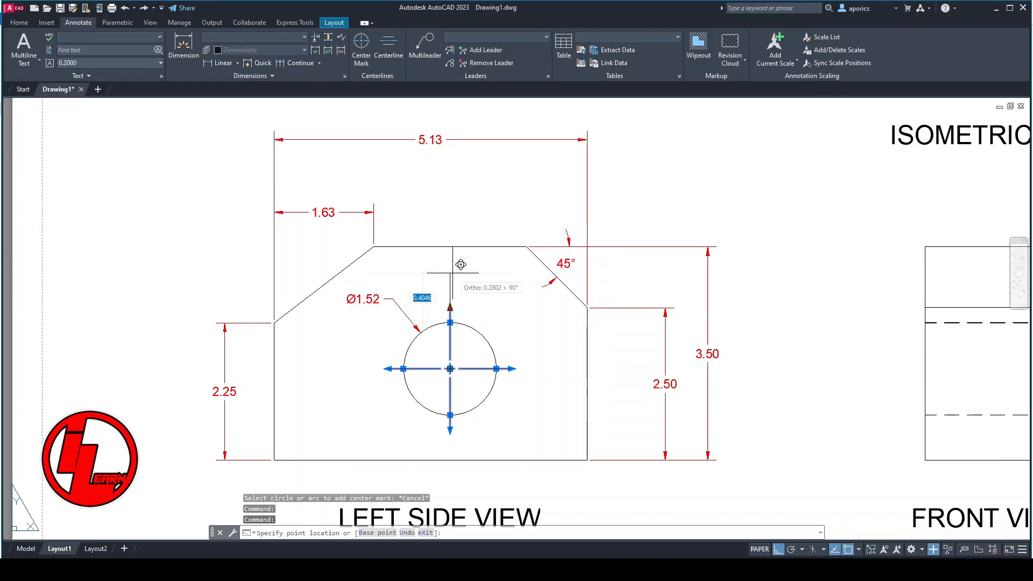
left_click(449, 232)
left_click(512, 368)
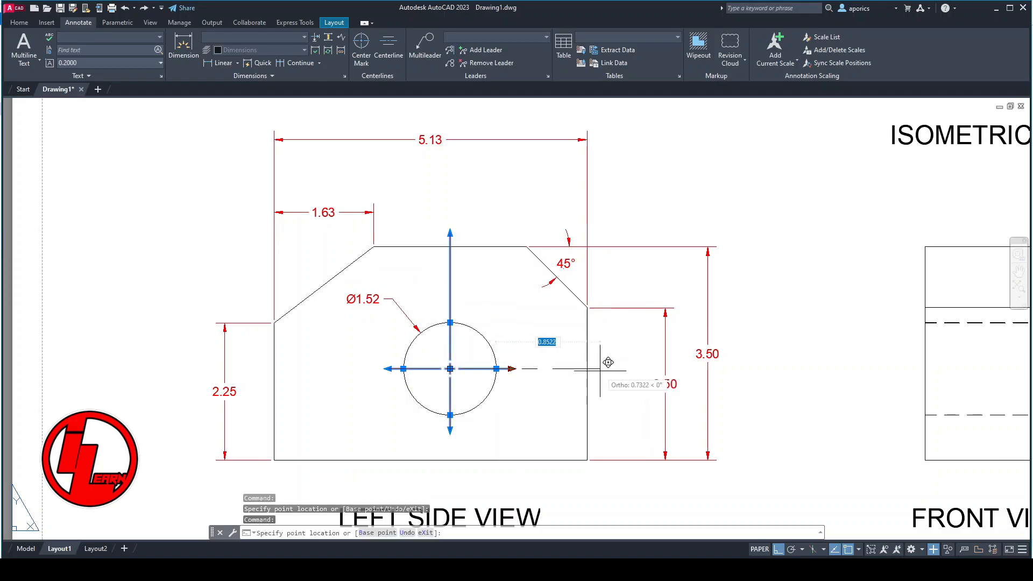
left_click(608, 362)
left_click(386, 368)
left_click(261, 368)
left_click(450, 431)
left_click(452, 454)
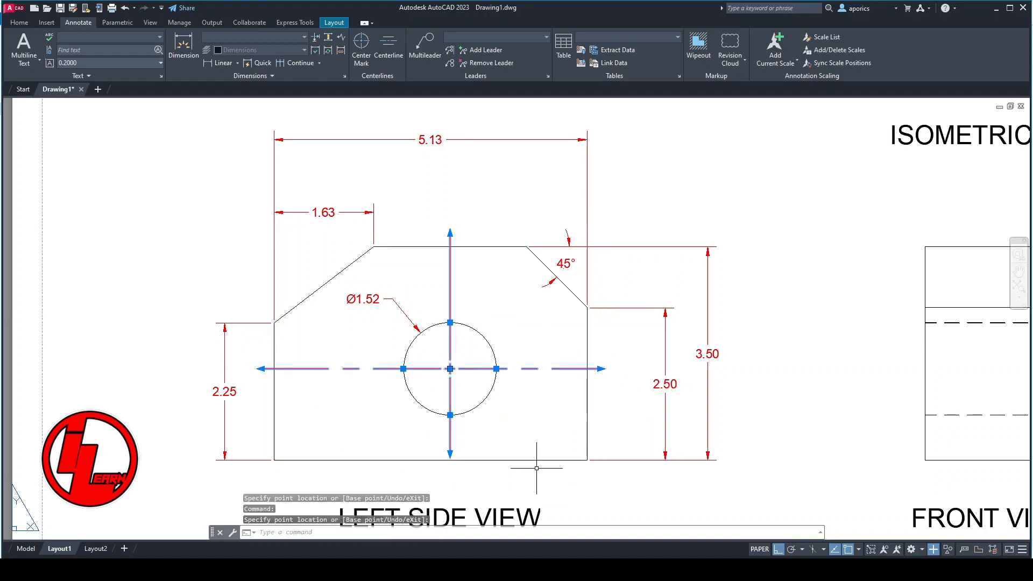
key("Escape")
- Set the linetype scale of the hole's center mark to 0.4
left_click(450, 310)
right_click(450, 311)
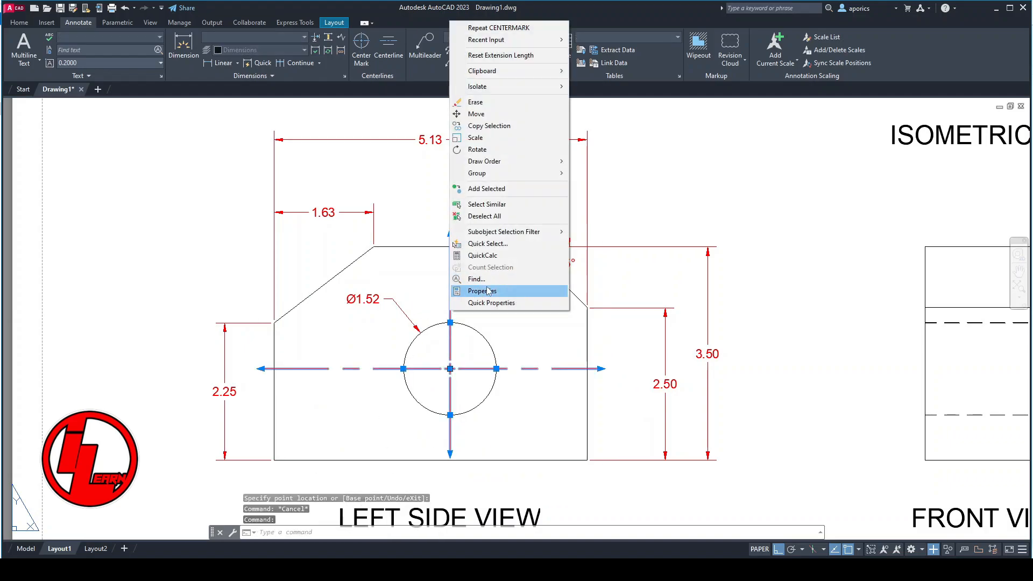
left_click(484, 291)
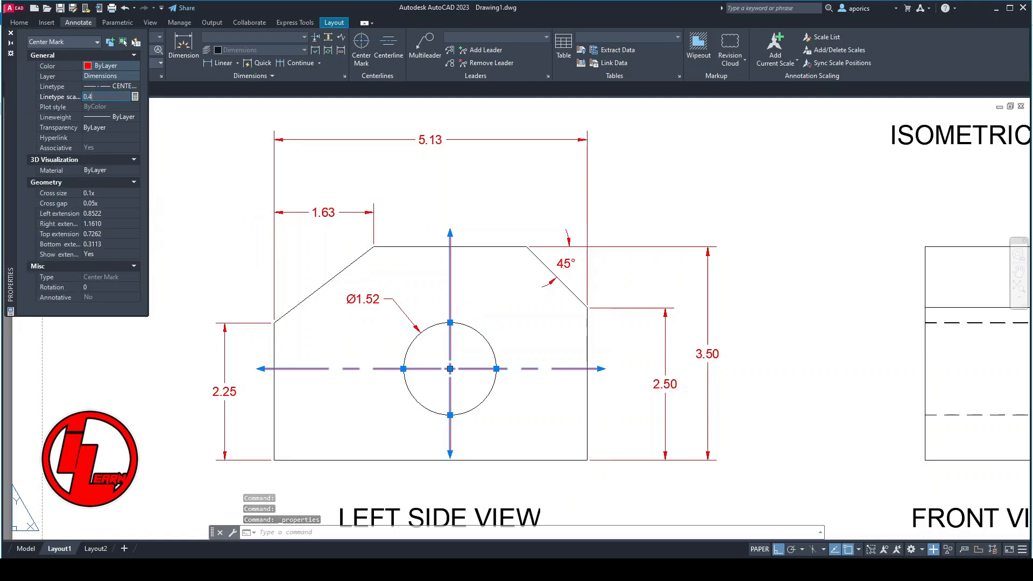
left_click(11, 33)
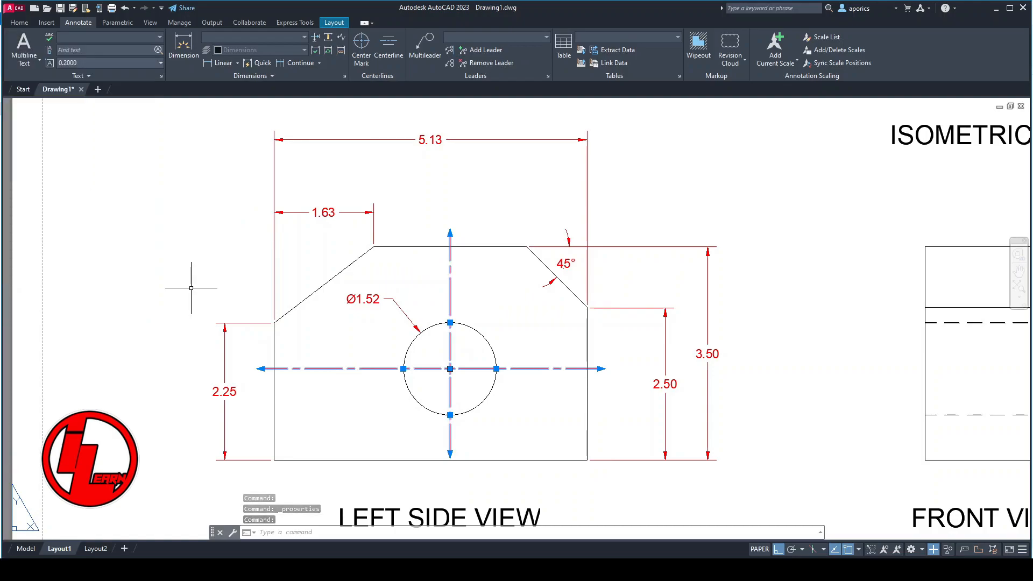
- Dimension the hole center's horizontal distance from the left side view's left edge and its height above the bottom edge, using the center lines
left_click(184, 44)
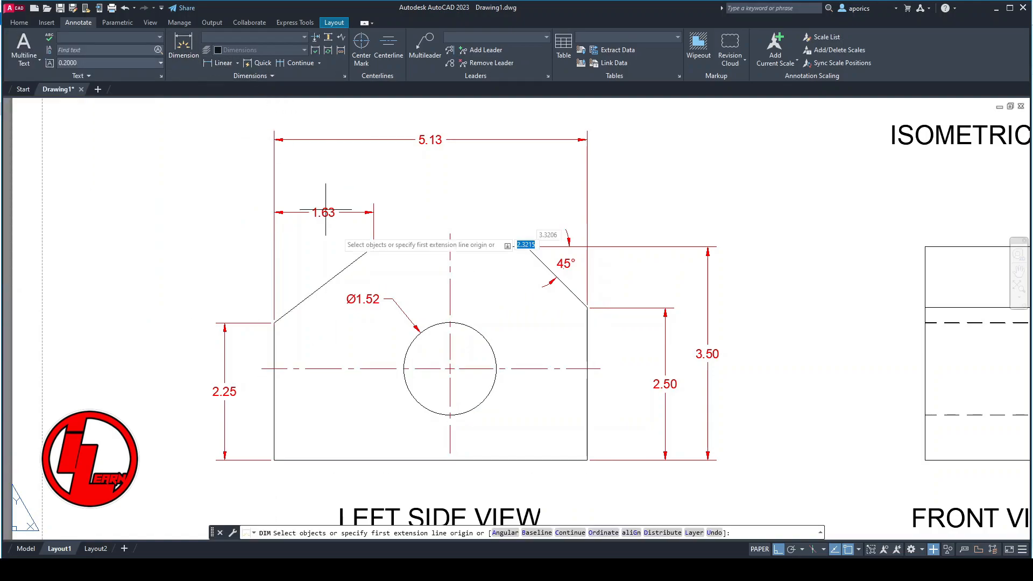
left_click(274, 323)
left_click(451, 234)
left_click(460, 176)
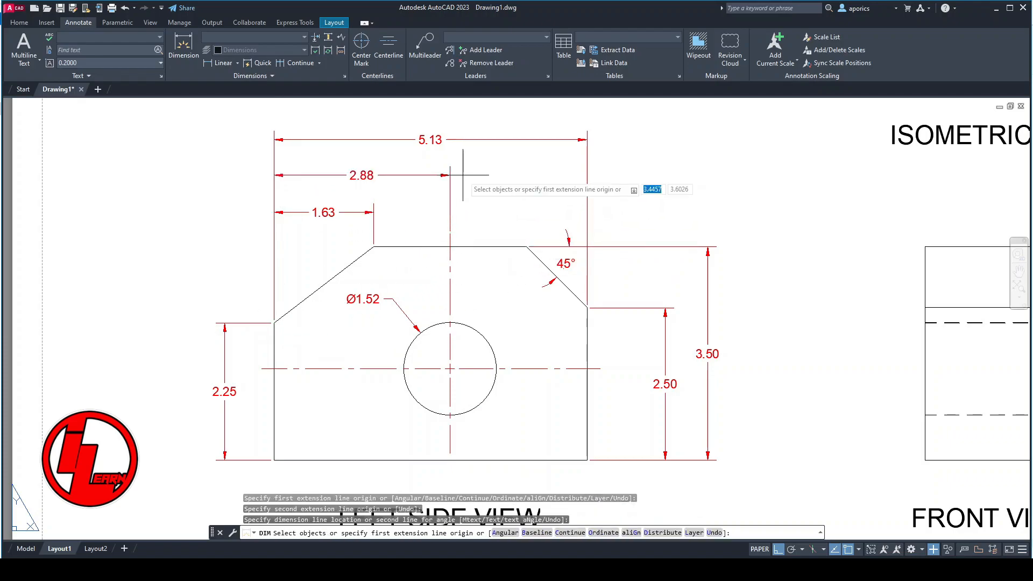
left_click(600, 369)
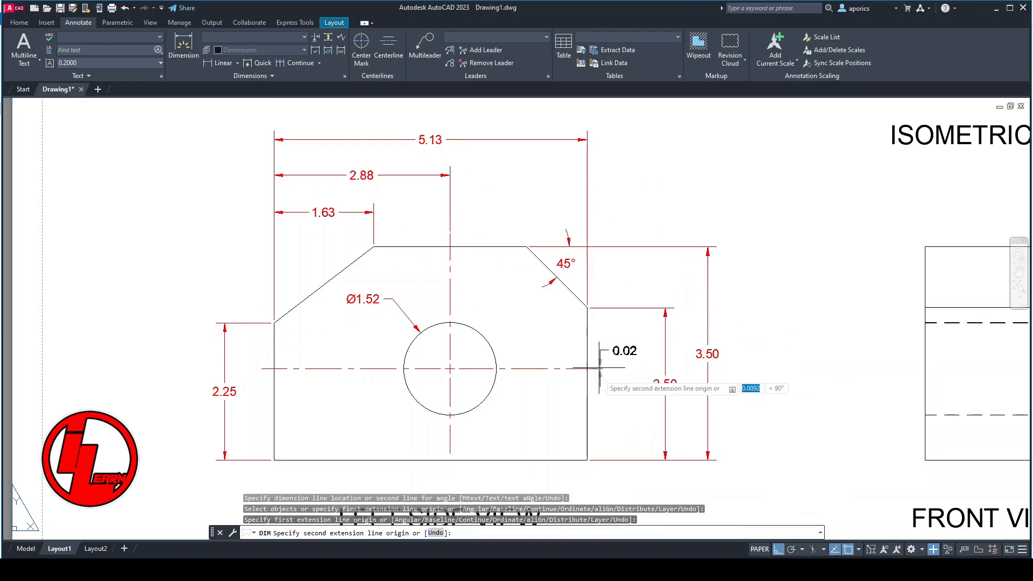
left_click(587, 460)
left_click(632, 414)
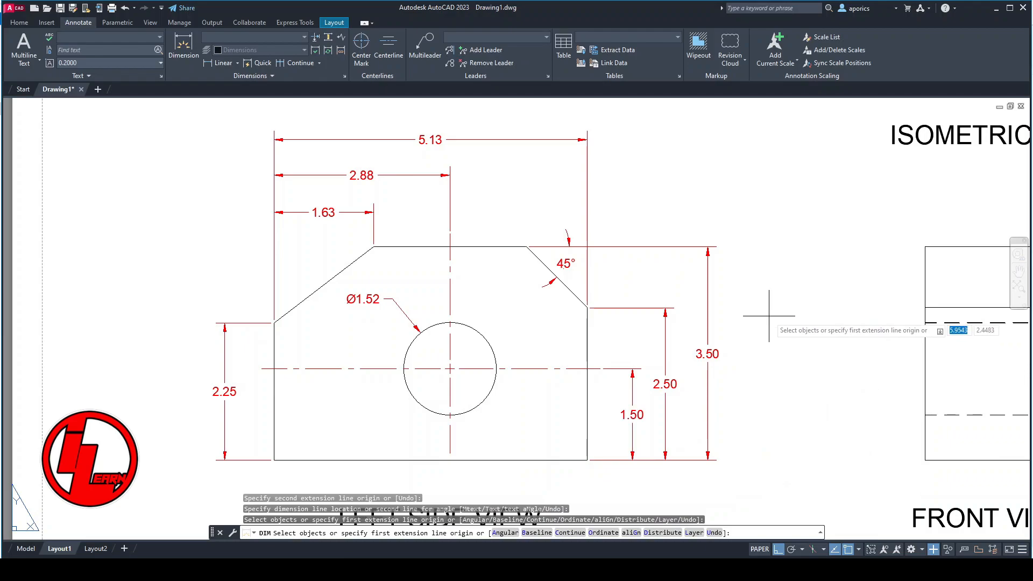
- Dimension the top view's overall depth to the left of the part and its overall width above it
middle_click_drag(717, 237, 708, 378)
middle_click_drag(640, 219, 654, 410)
middle_click_drag(611, 285, 611, 385)
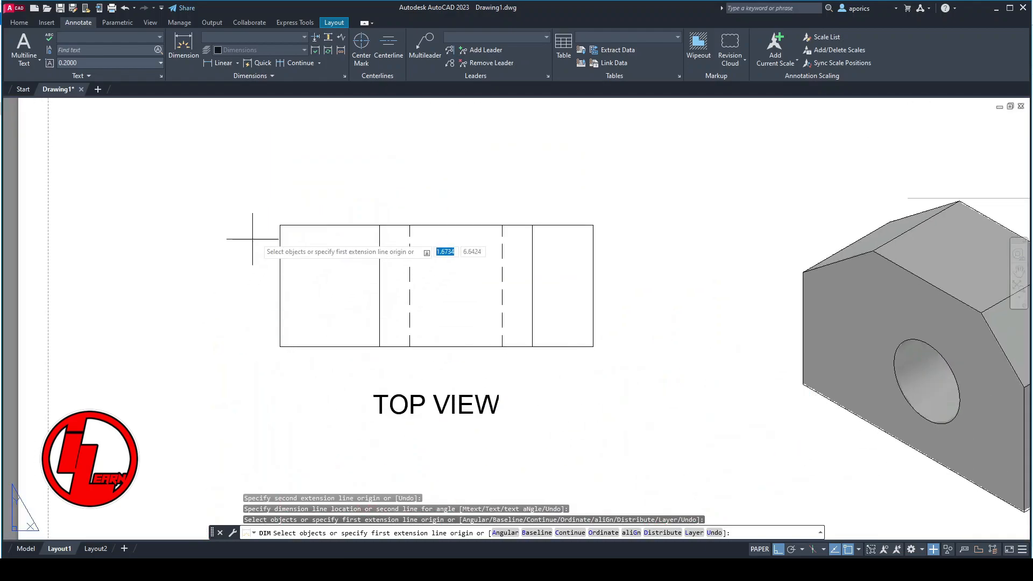
left_click(279, 225)
left_click(280, 346)
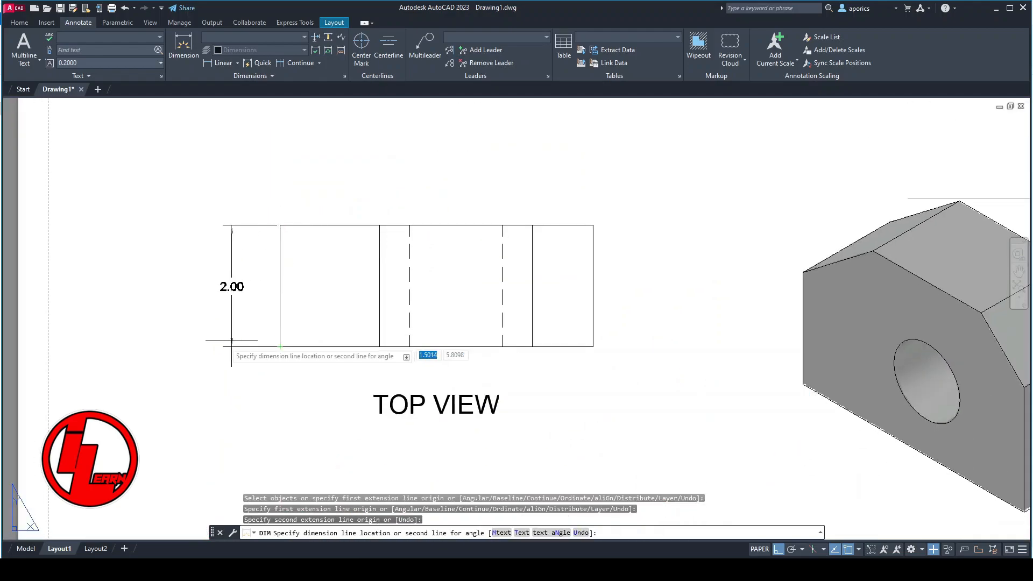
left_click(229, 288)
left_click(280, 225)
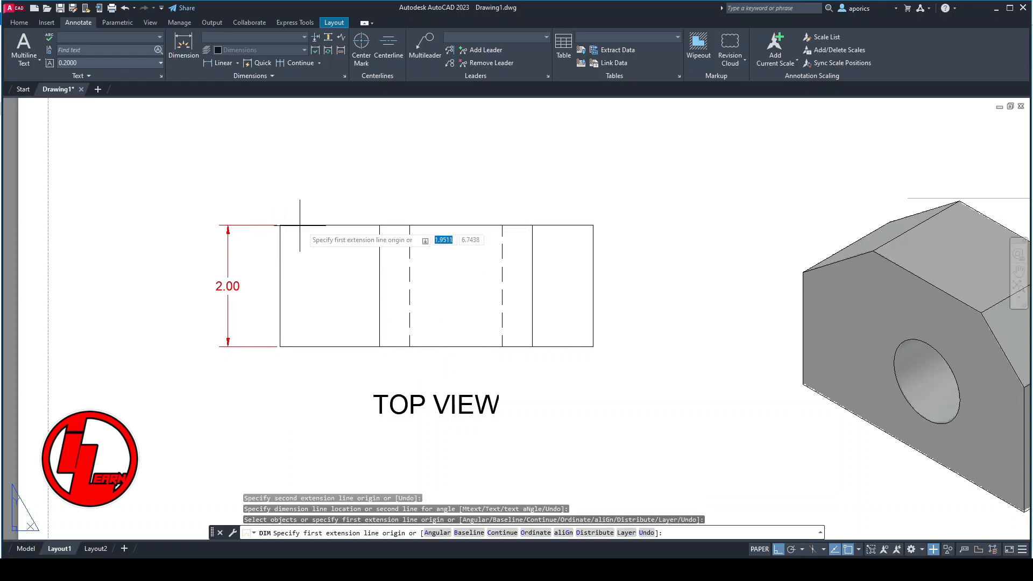
left_click(593, 225)
left_click(591, 181)
- Dimension the front view's overall width above the part and its overall height to the right of it
middle_click_drag(655, 453, 472, 233)
middle_click_drag(635, 393, 529, 278)
left_click(545, 230)
left_click(665, 229)
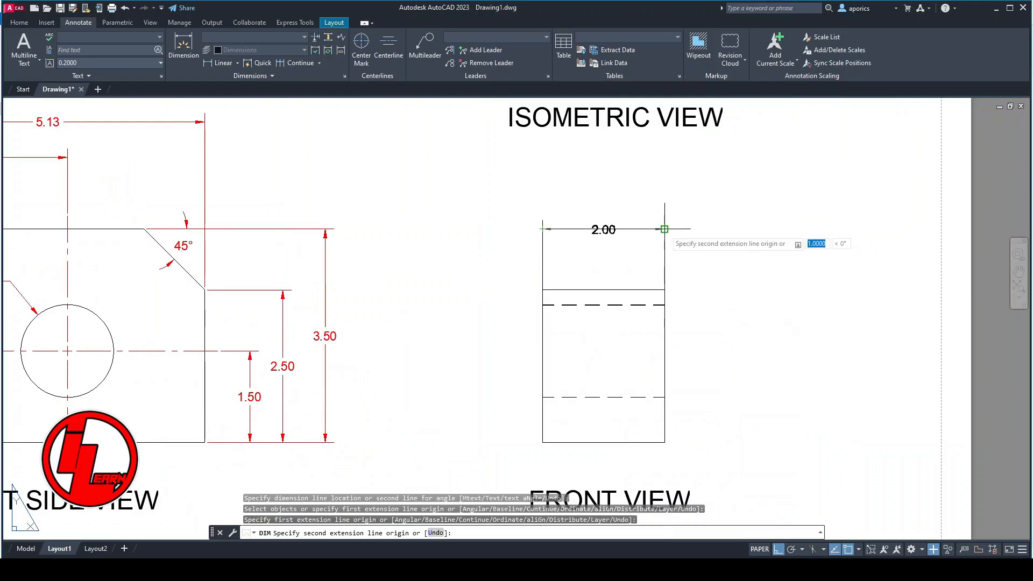
left_click(665, 193)
left_click(664, 229)
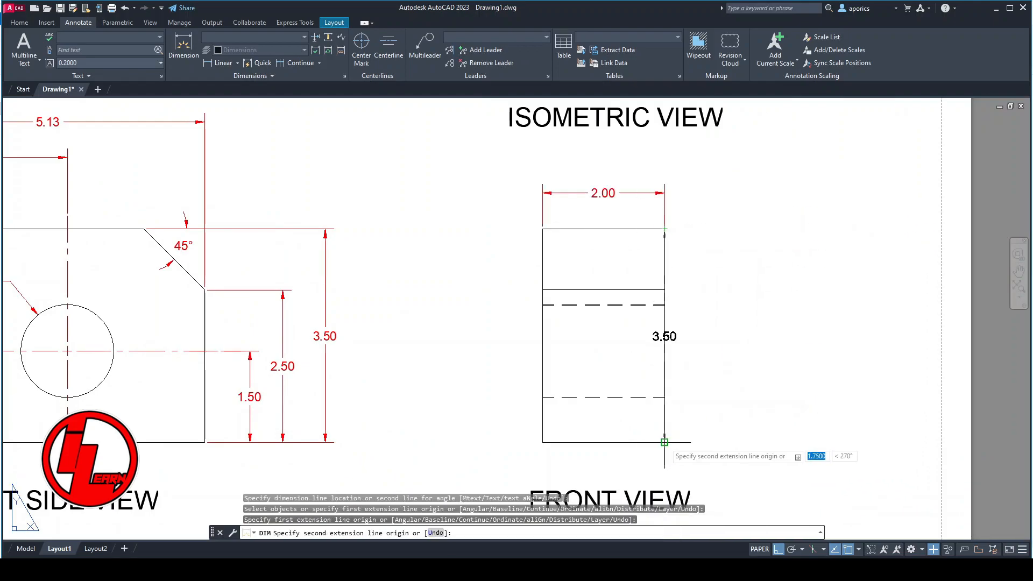
left_click(665, 442)
left_click(709, 441)
scroll(613, 449, "down", 6)
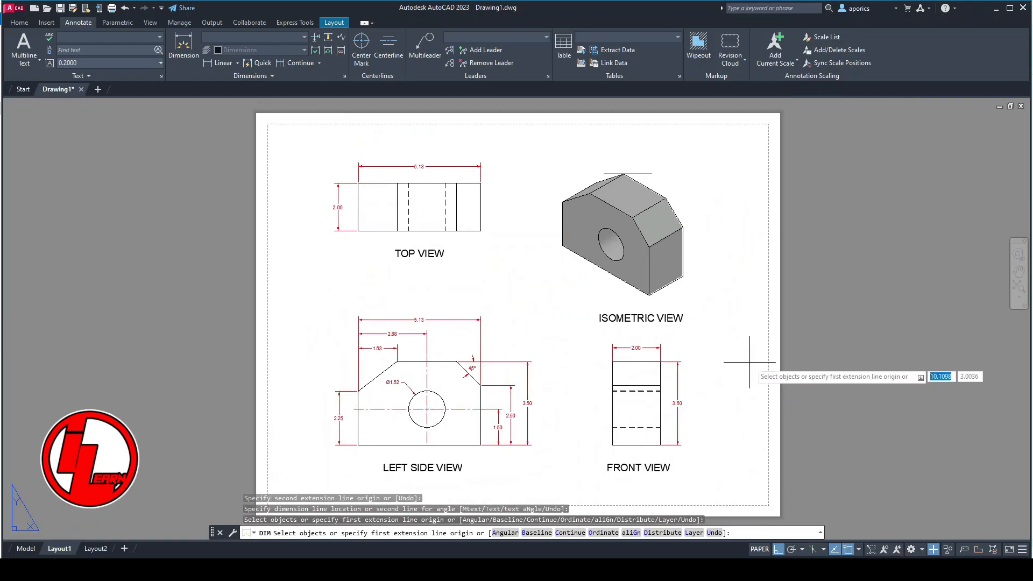
key("Return")
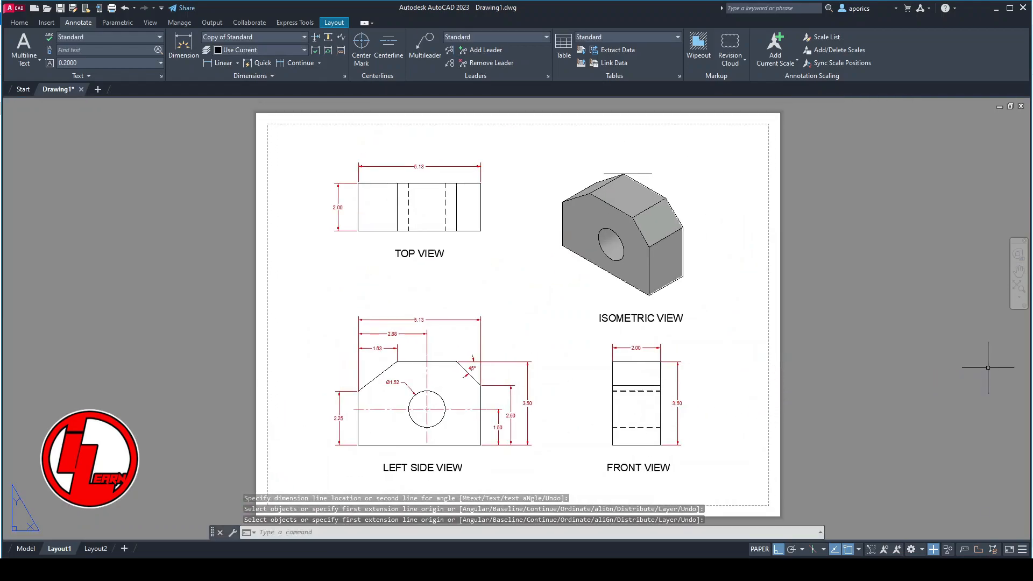